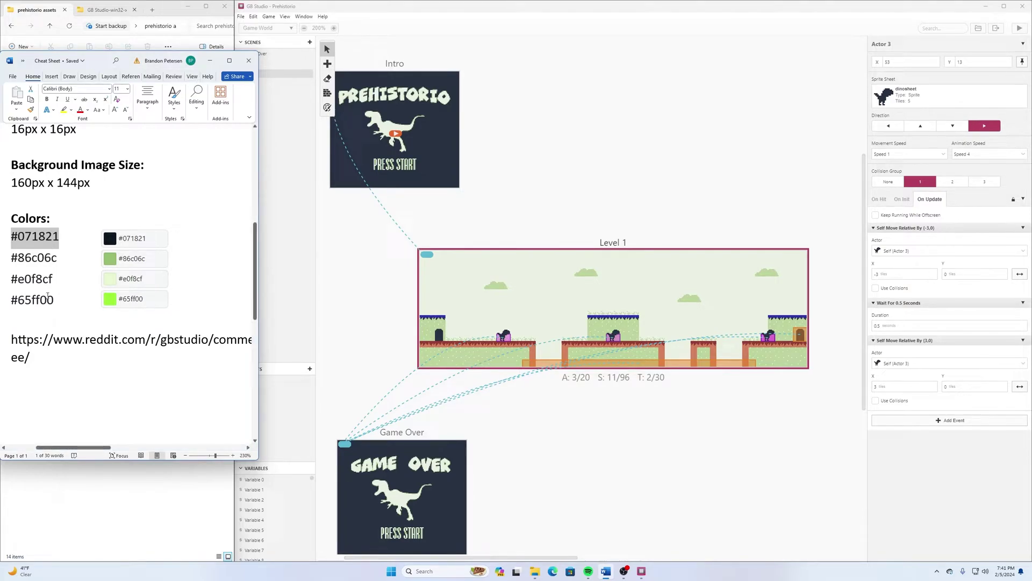
Select the GB Studio Reddit link at the bottom of the Word cheat sheet for copying
{"action": "left_click", "coordinate": [72, 279]}
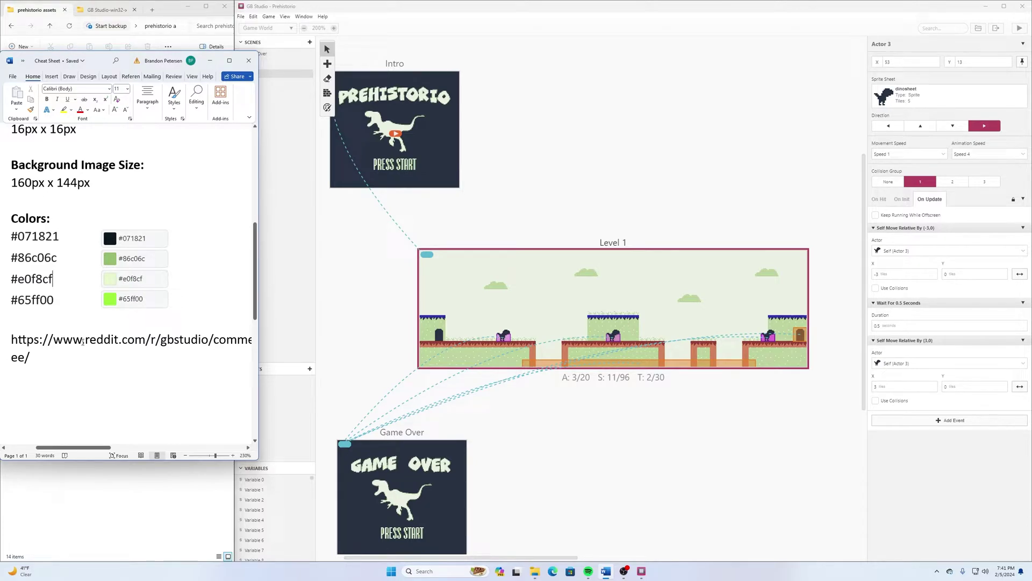
{"action": "double_click", "coordinate": [12, 340]}
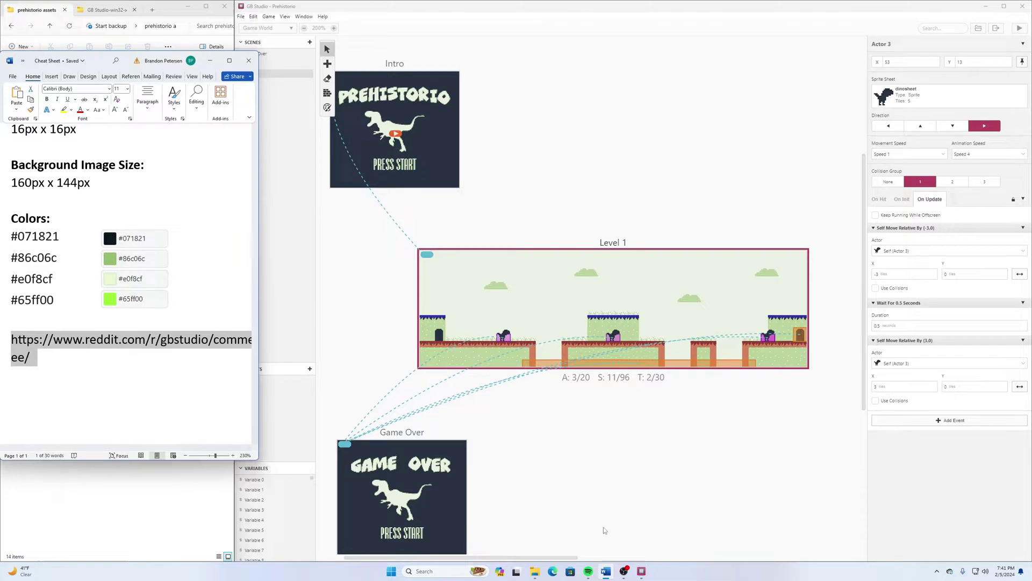
Launch Google Chrome from the Start menu
{"action": "left_click", "coordinate": [108, 10]}
{"action": "left_click", "coordinate": [391, 571]}
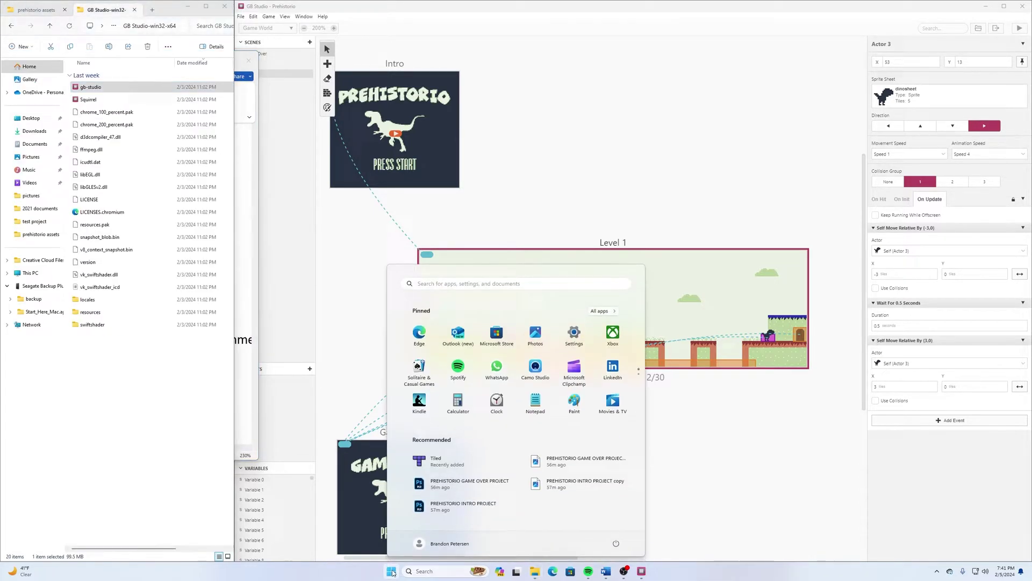
{"action": "type", "text": "chrom"}
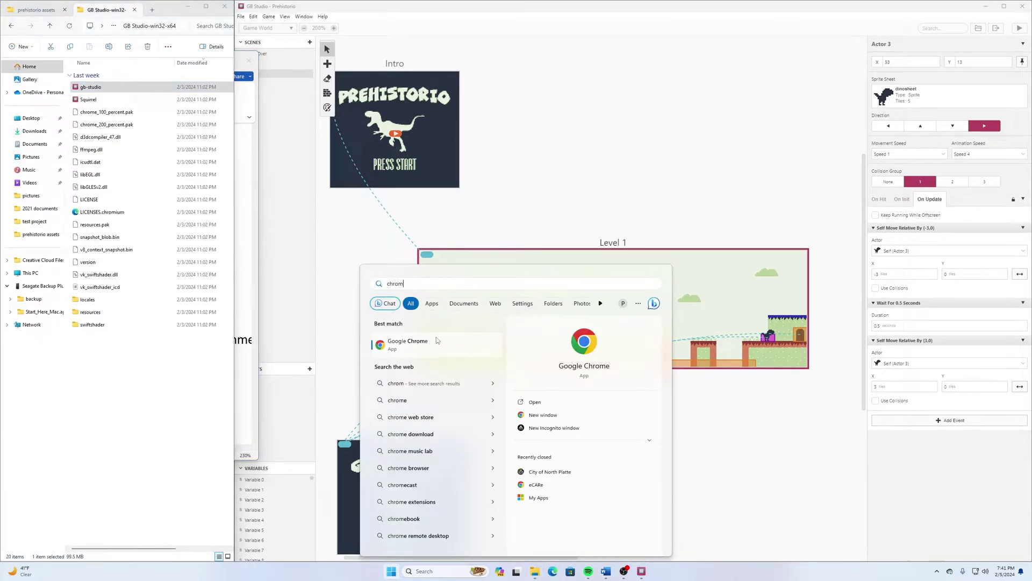
{"action": "left_click", "coordinate": [436, 341]}
Go to the pasted reddit post, download GBStudioTracksVol1-SEP222020.zip, and close Chrome
{"action": "type", "text": "https://www.reddit.com/r/gbstudio/comments/irnaa0/gb_studio_tracks_vol_1_3_free_music_tracks_free/"}
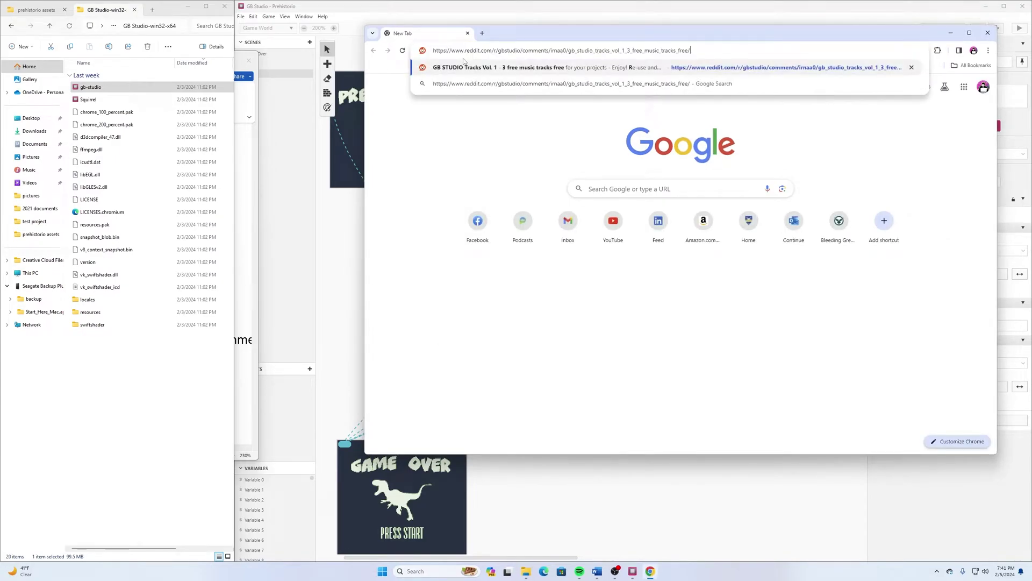
{"action": "key", "text": "Return"}
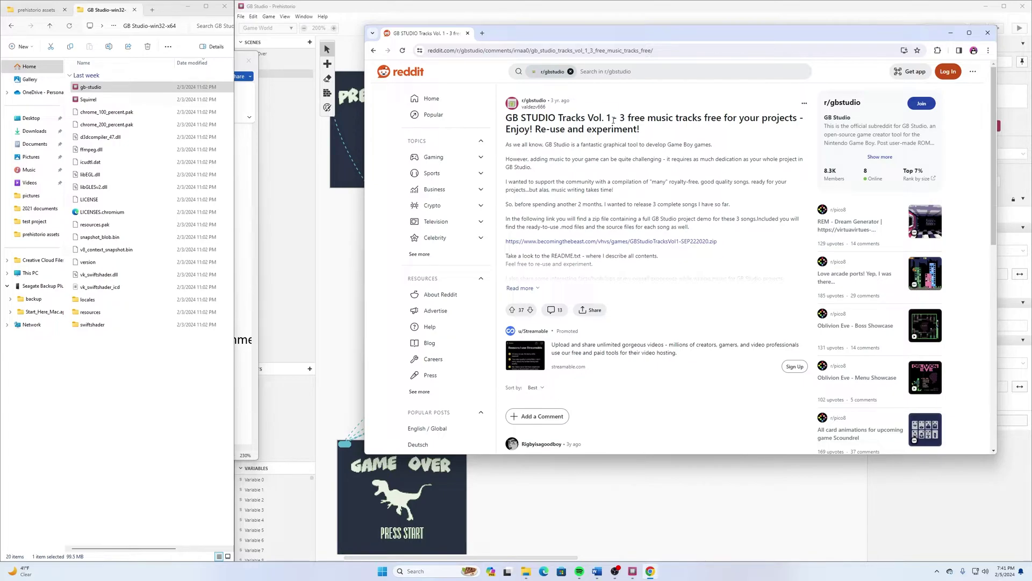
{"action": "left_click", "coordinate": [607, 243]}
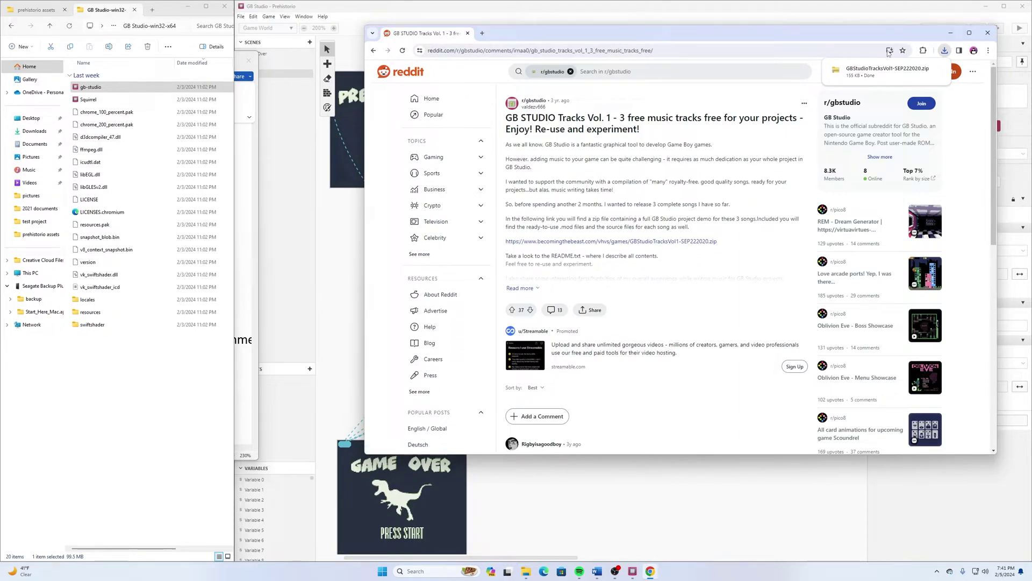
{"action": "left_click", "coordinate": [991, 35]}
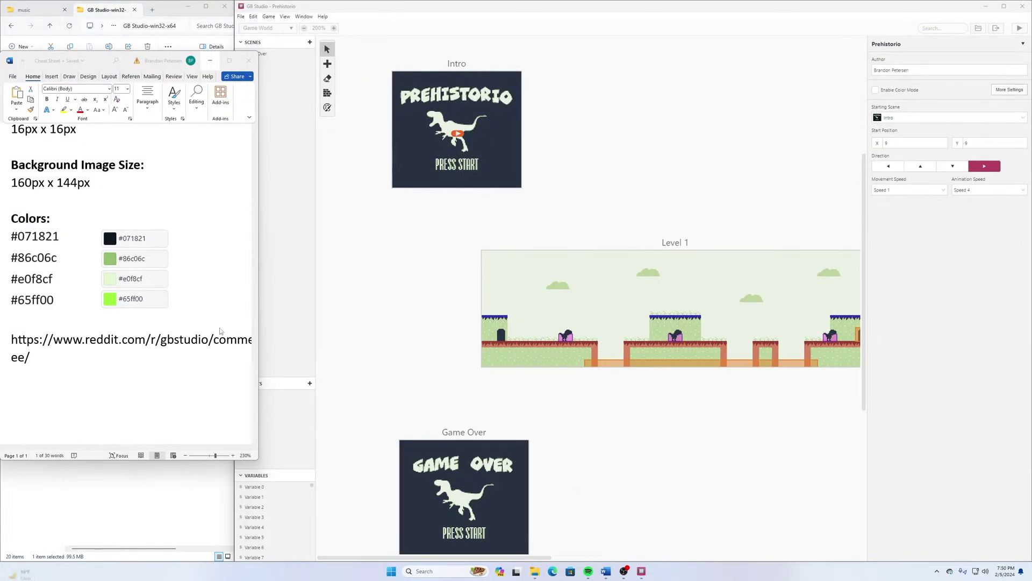
Open Downloads in a new tab and browse into the zip's assets > music folder
{"action": "left_click", "coordinate": [210, 61]}
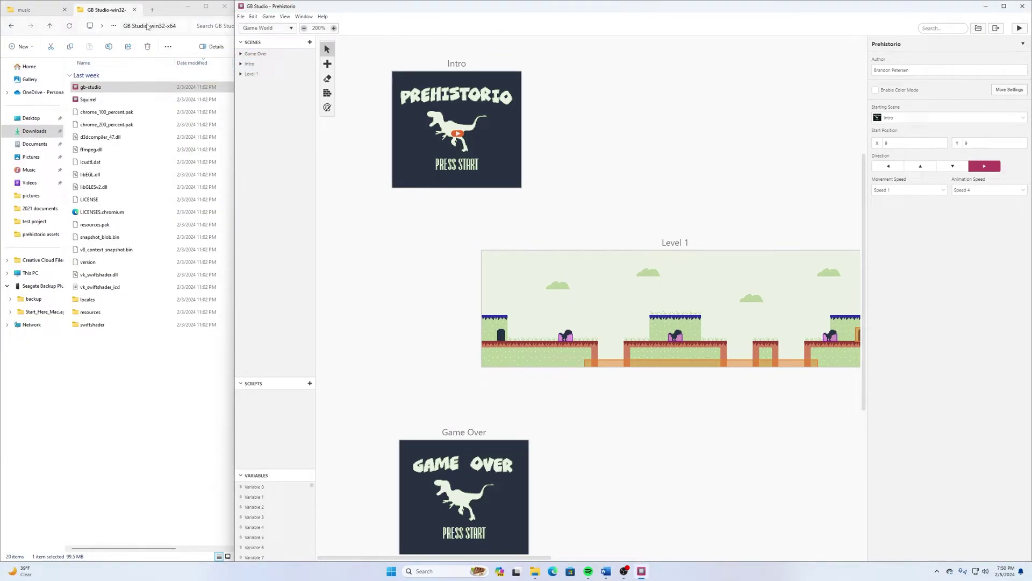
{"action": "right_click", "coordinate": [40, 133]}
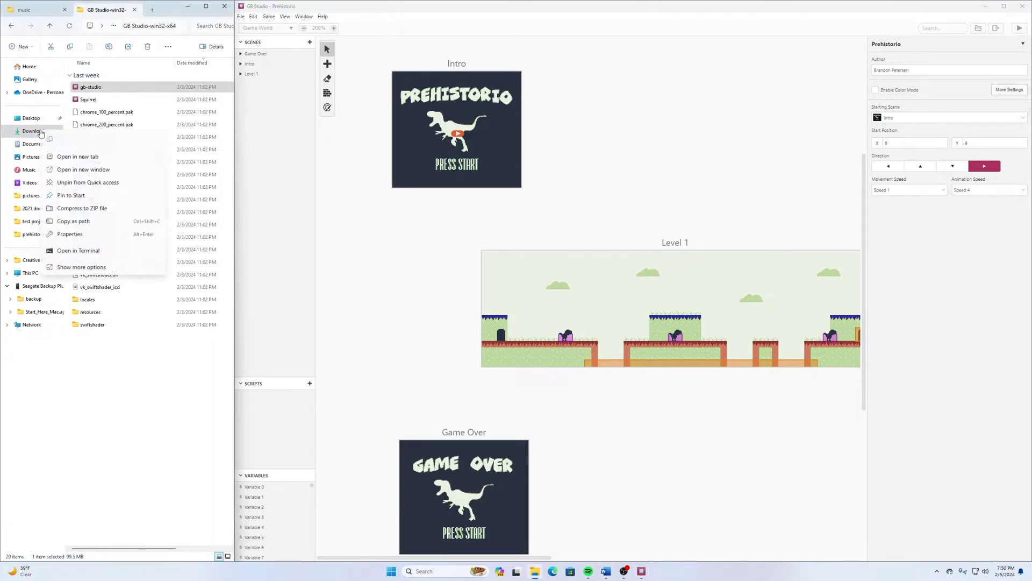
{"action": "left_click", "coordinate": [60, 156]}
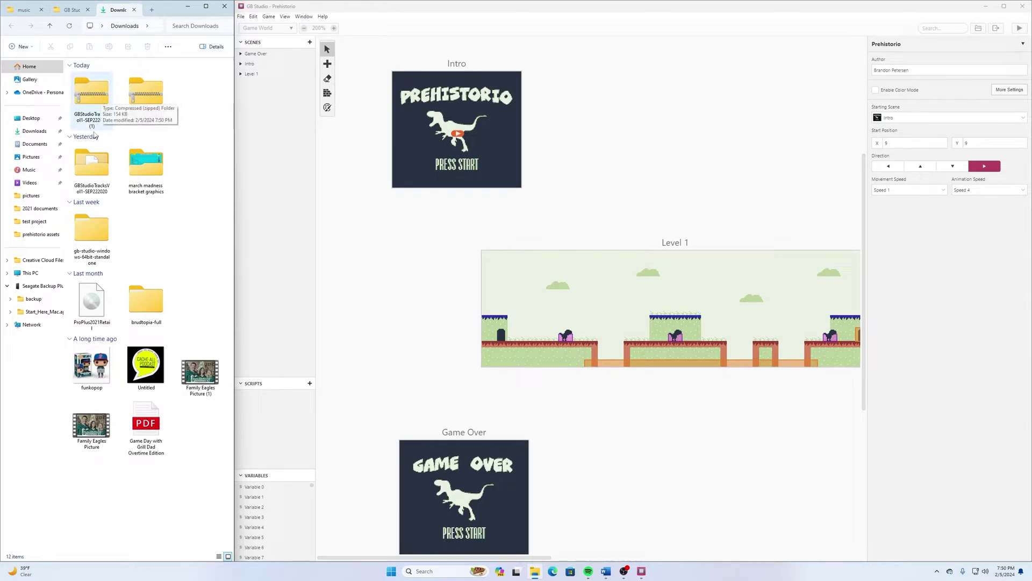
{"action": "double_click", "coordinate": [101, 98]}
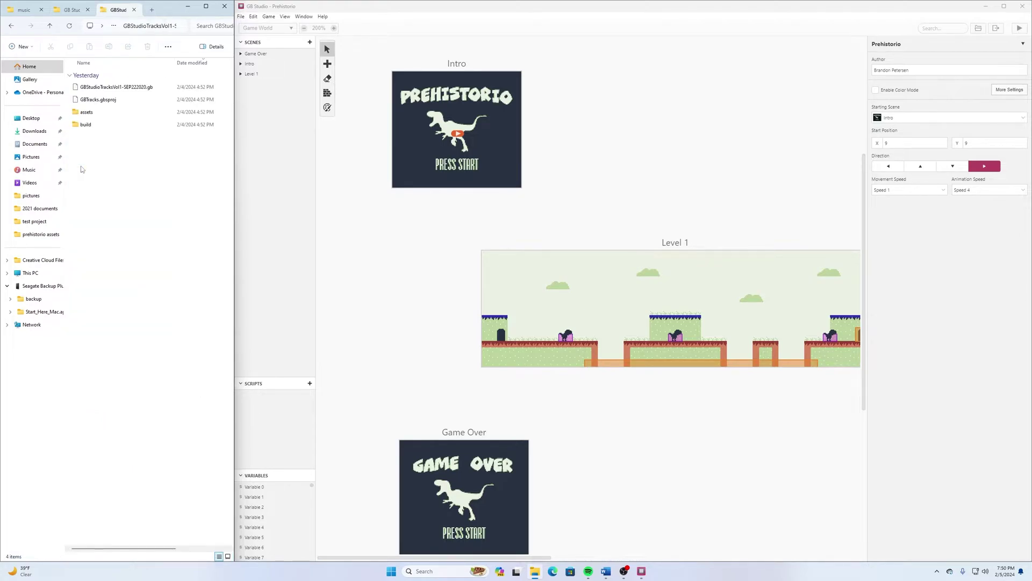
{"action": "double_click", "coordinate": [97, 115]}
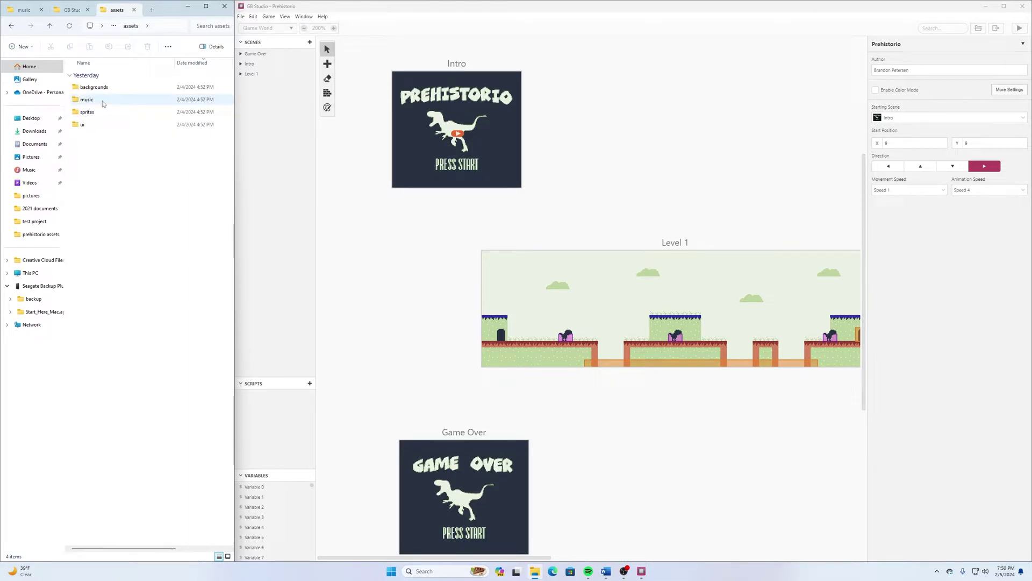
{"action": "double_click", "coordinate": [102, 101]}
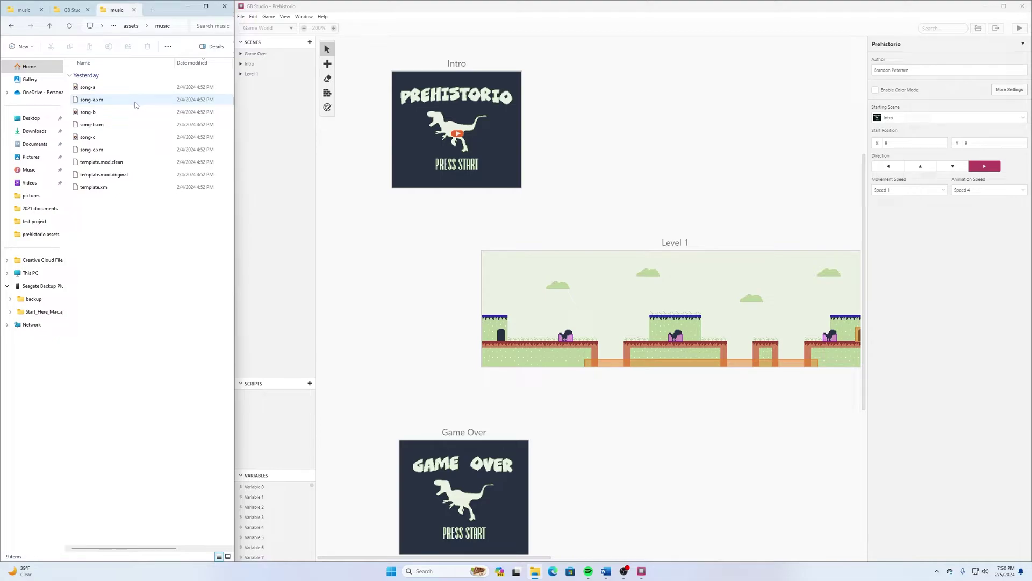
Copy the song-a, song-b and song-c files
{"action": "left_click", "coordinate": [99, 88]}
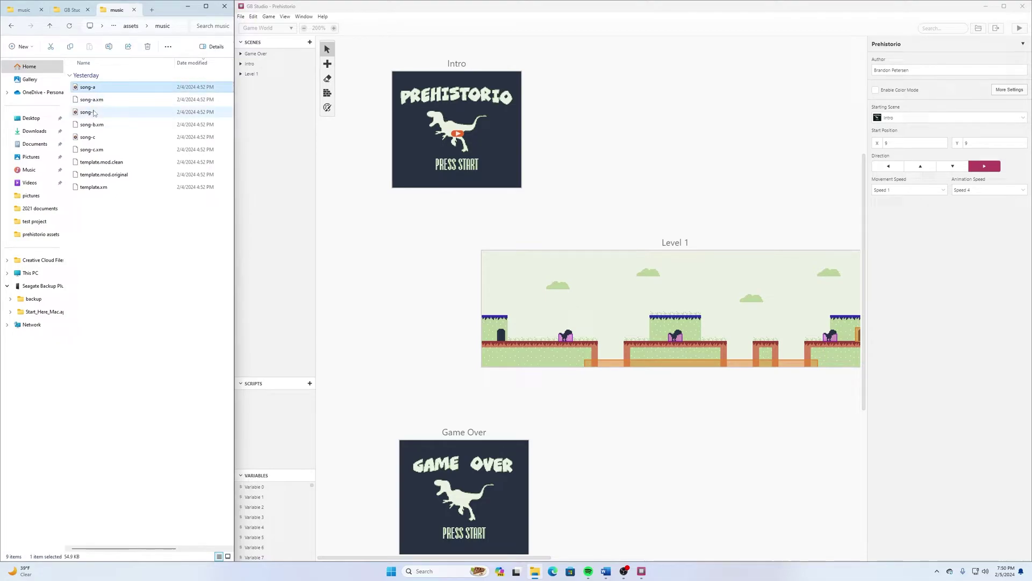
{"action": "left_click", "coordinate": [92, 112], "text": "ctrl"}
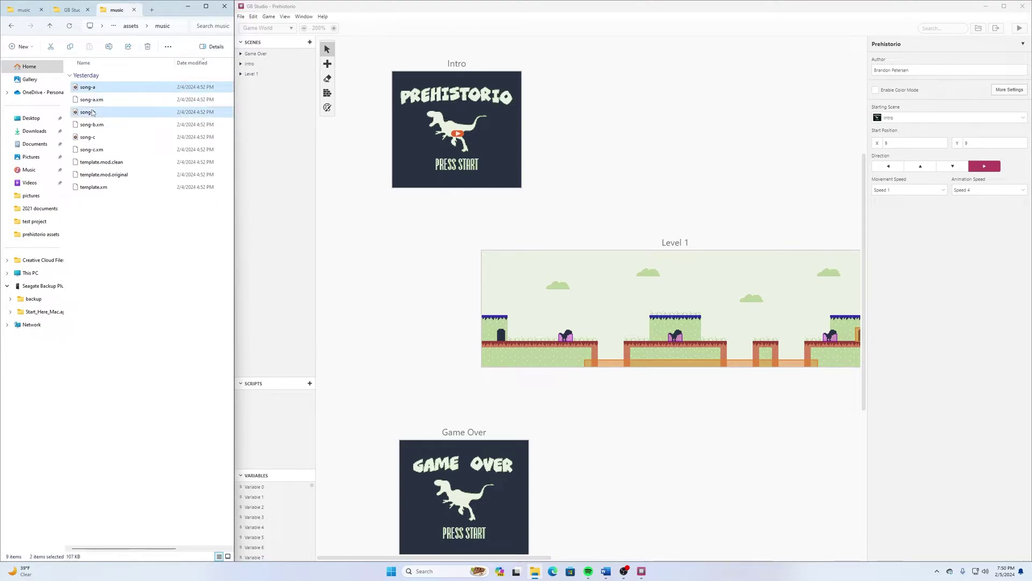
{"action": "right_click", "coordinate": [84, 140]}
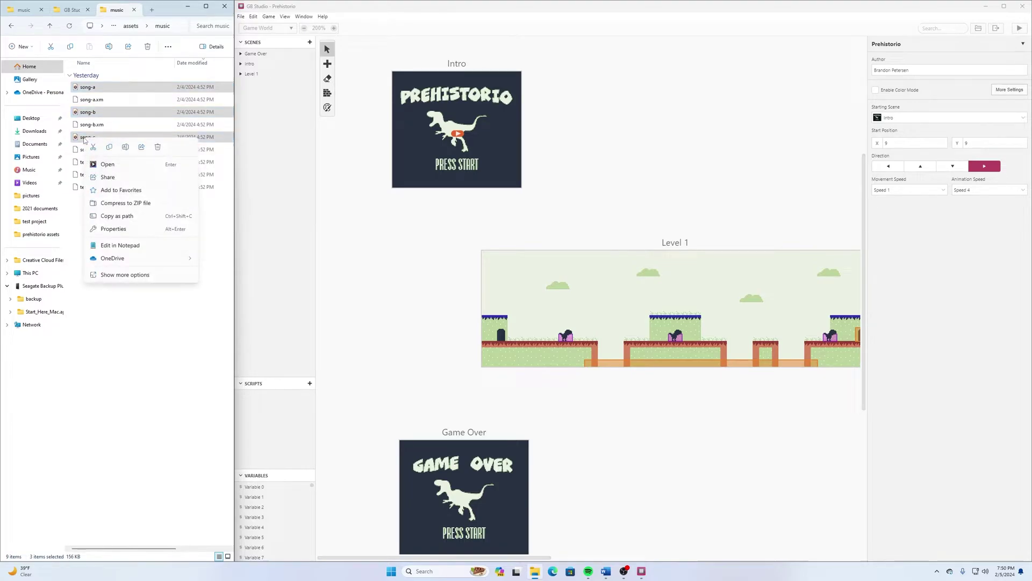
{"action": "left_click", "coordinate": [111, 148]}
Navigate to the Prehistorio > Prehistorio > assets > music folder
{"action": "left_click", "coordinate": [29, 10]}
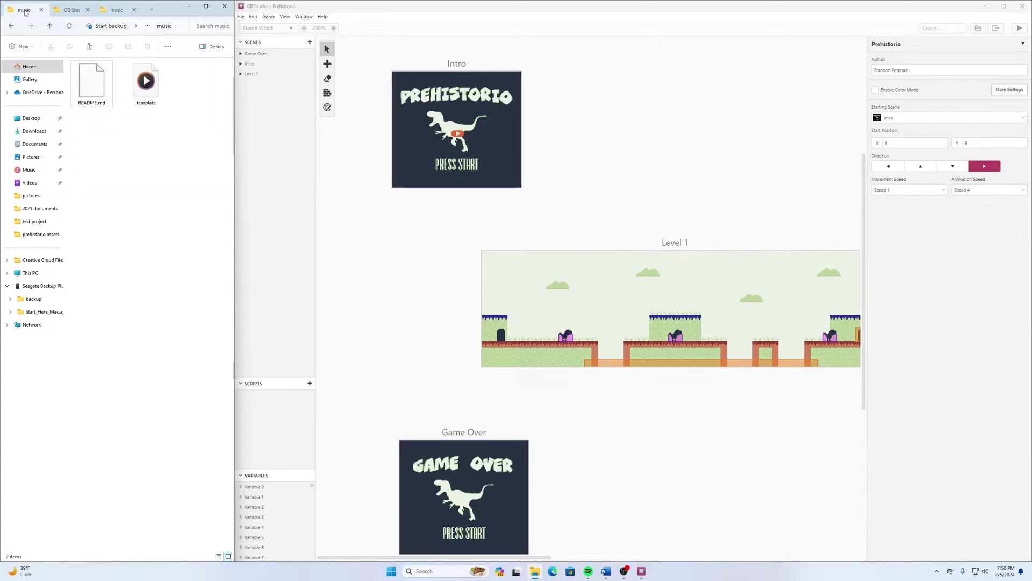
{"action": "left_click", "coordinate": [50, 26]}
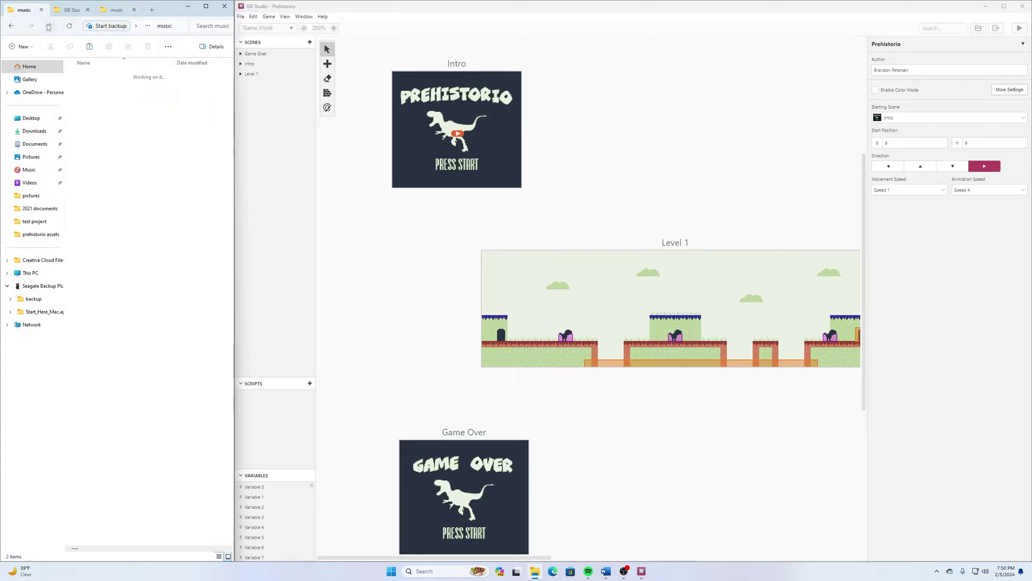
{"action": "left_click", "coordinate": [49, 26]}
{"action": "left_click", "coordinate": [48, 27]}
{"action": "left_click", "coordinate": [49, 26]}
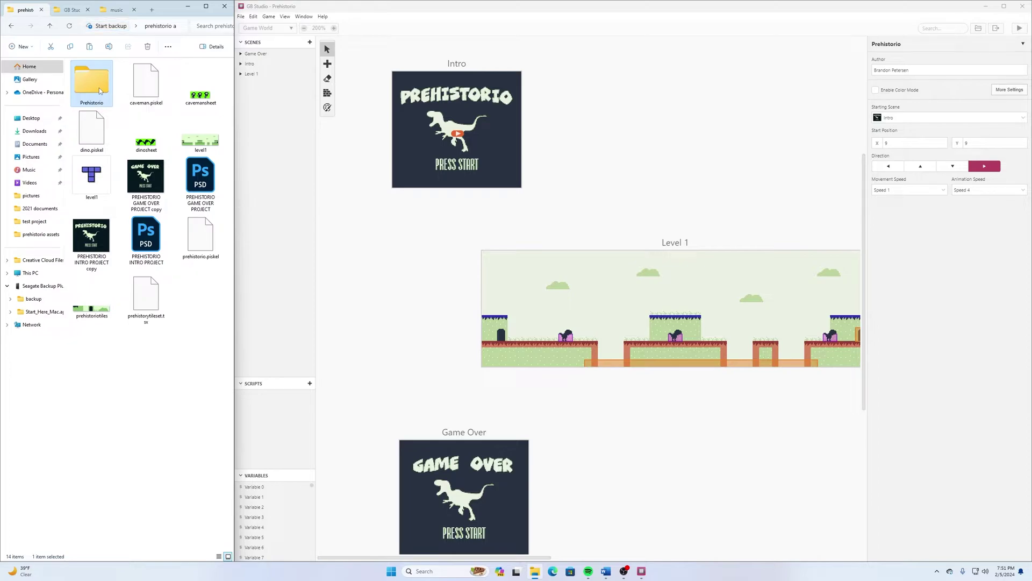
{"action": "double_click", "coordinate": [99, 88]}
{"action": "double_click", "coordinate": [92, 76]}
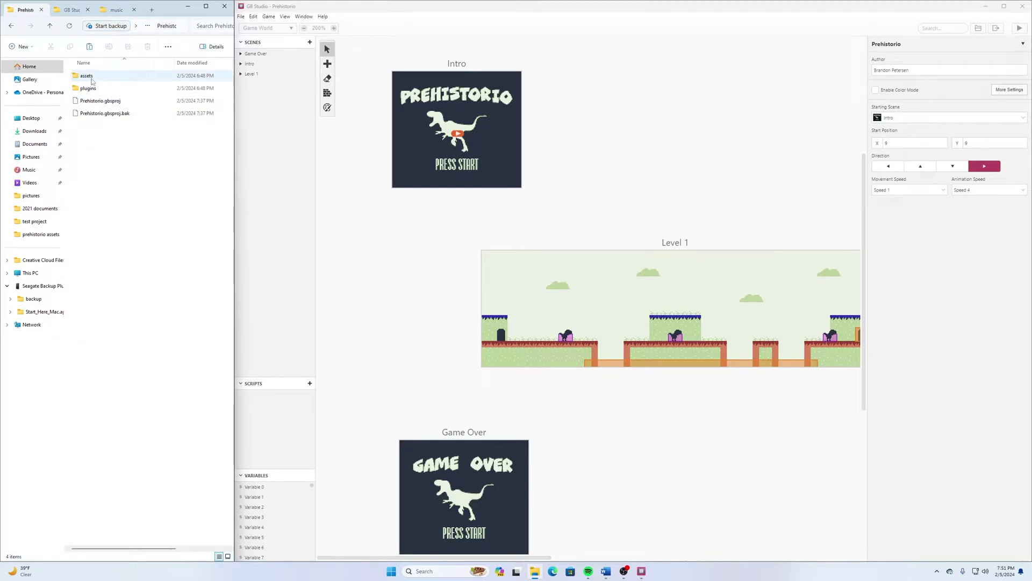
{"action": "double_click", "coordinate": [91, 79]}
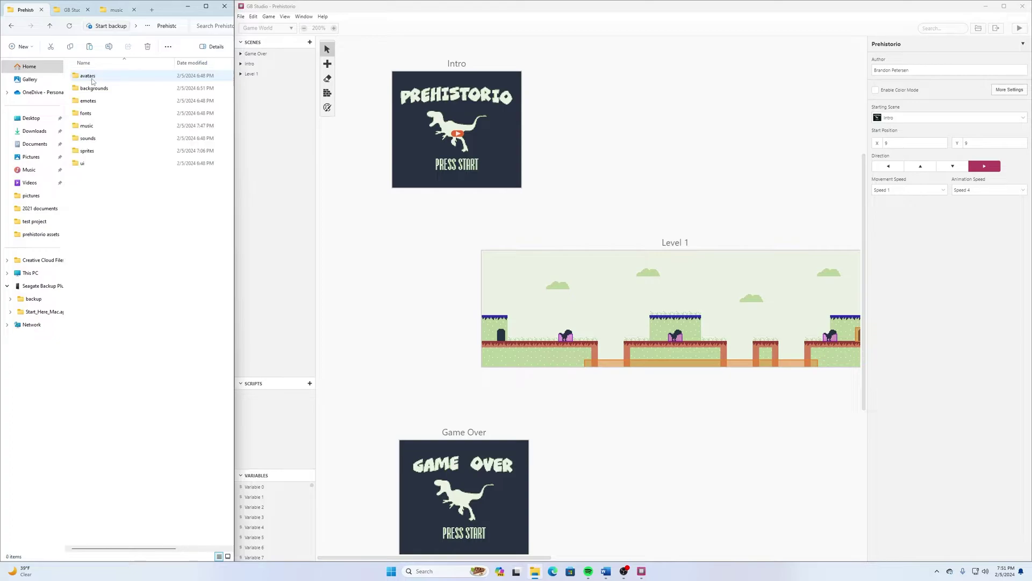
{"action": "double_click", "coordinate": [113, 126]}
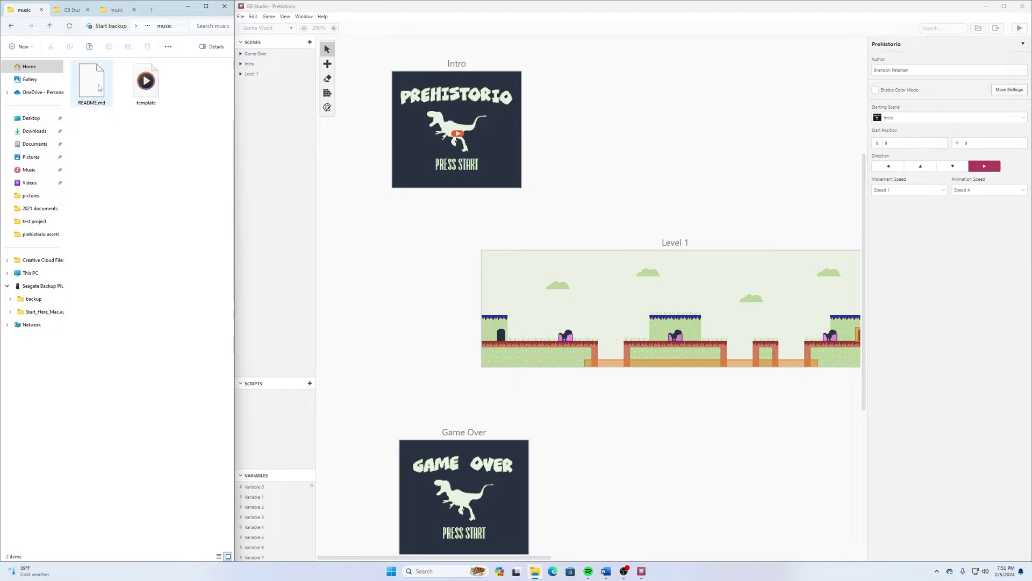
Paste the three song files into the project's music folder
{"action": "right_click", "coordinate": [114, 141]}
{"action": "left_click", "coordinate": [123, 148]}
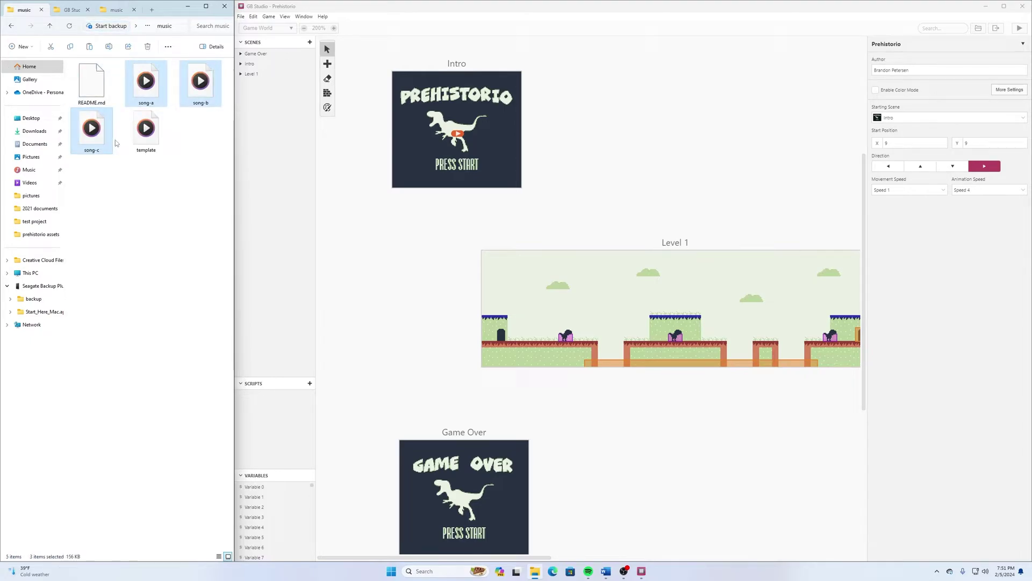
{"action": "left_click", "coordinate": [129, 185]}
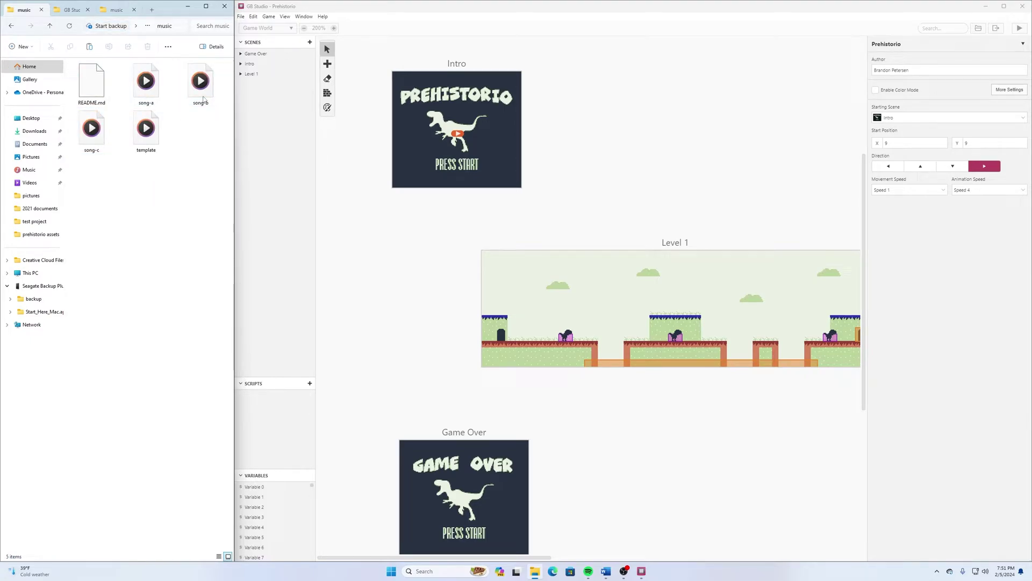
Open GB Studio's Music section and enable the MOD file format
{"action": "left_click", "coordinate": [408, 11]}
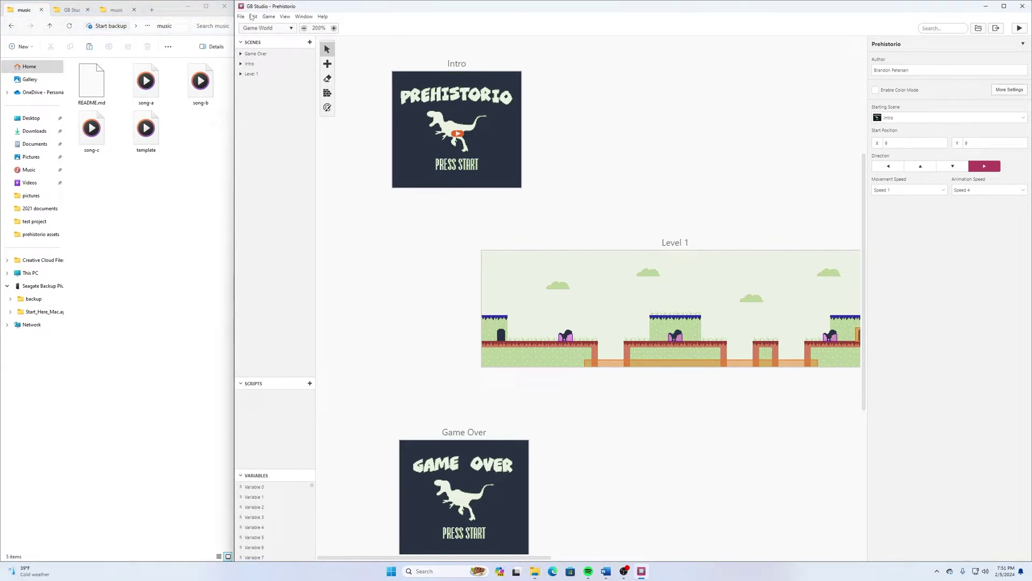
{"action": "left_click", "coordinate": [526, 257]}
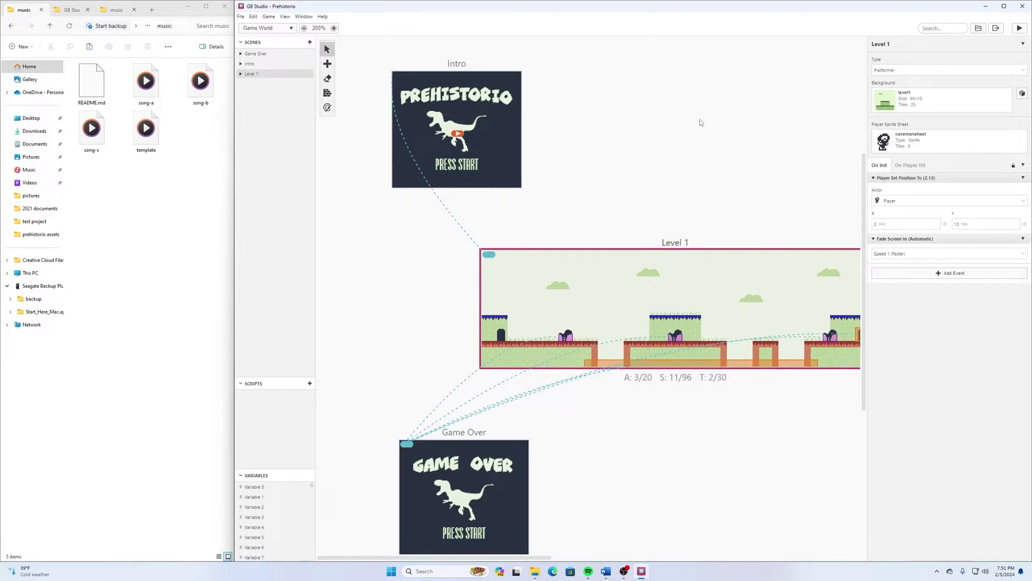
{"action": "left_click", "coordinate": [249, 28]}
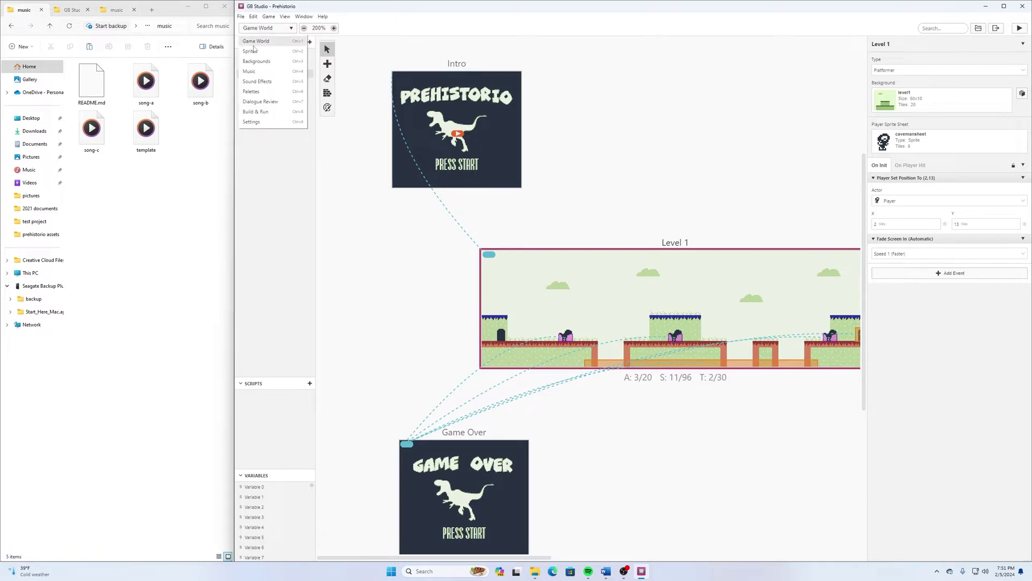
{"action": "left_click", "coordinate": [260, 66]}
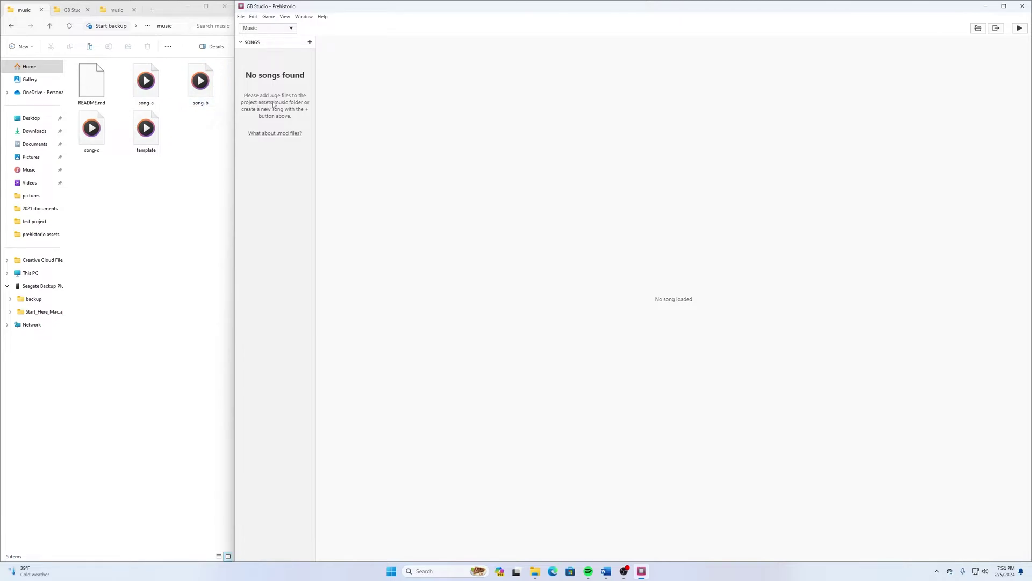
{"action": "left_click", "coordinate": [279, 135]}
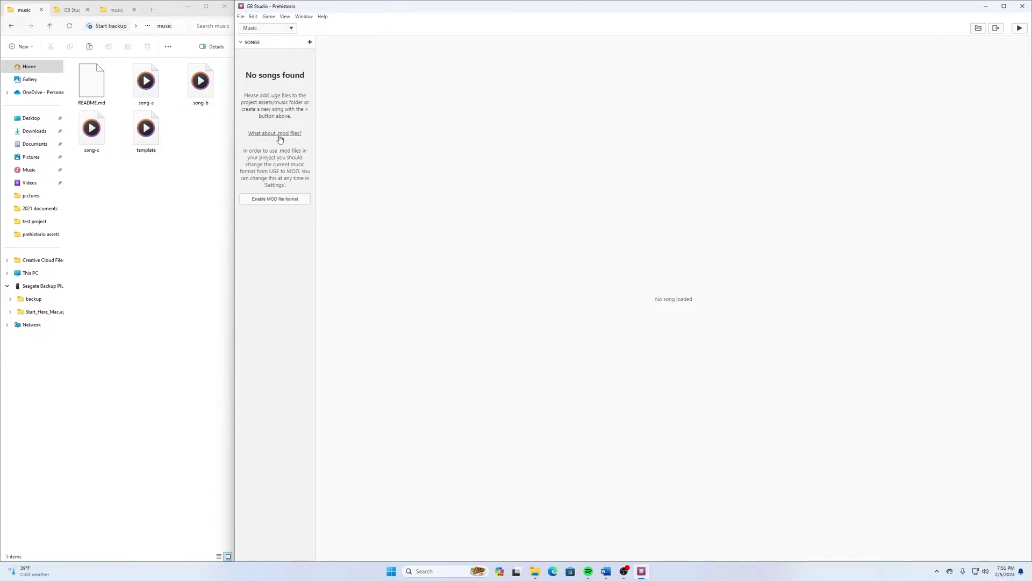
{"action": "left_click", "coordinate": [274, 199]}
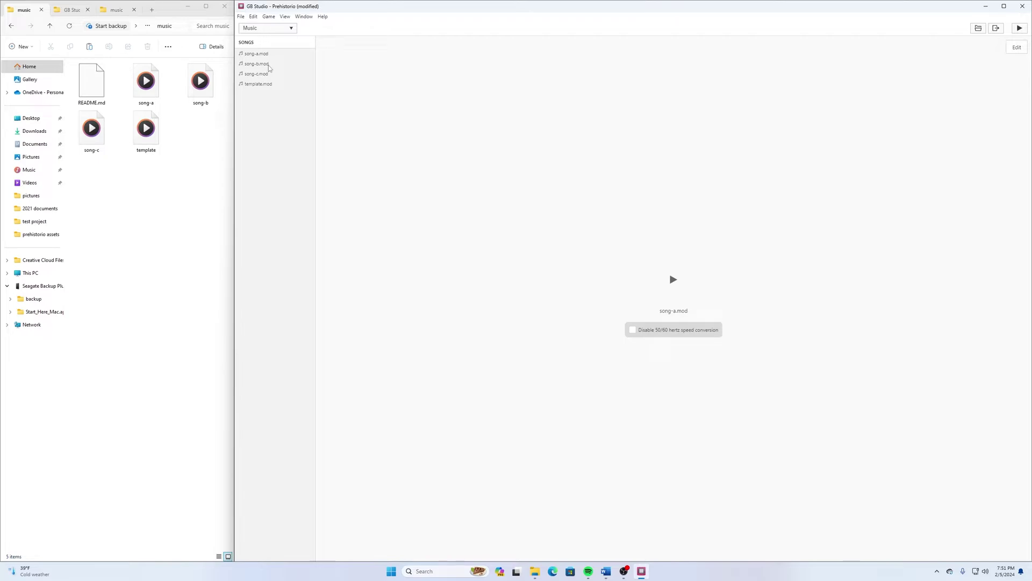
In the Intro scene, add a Stop Music event and move it above Deactivate Player
{"action": "left_click", "coordinate": [256, 28]}
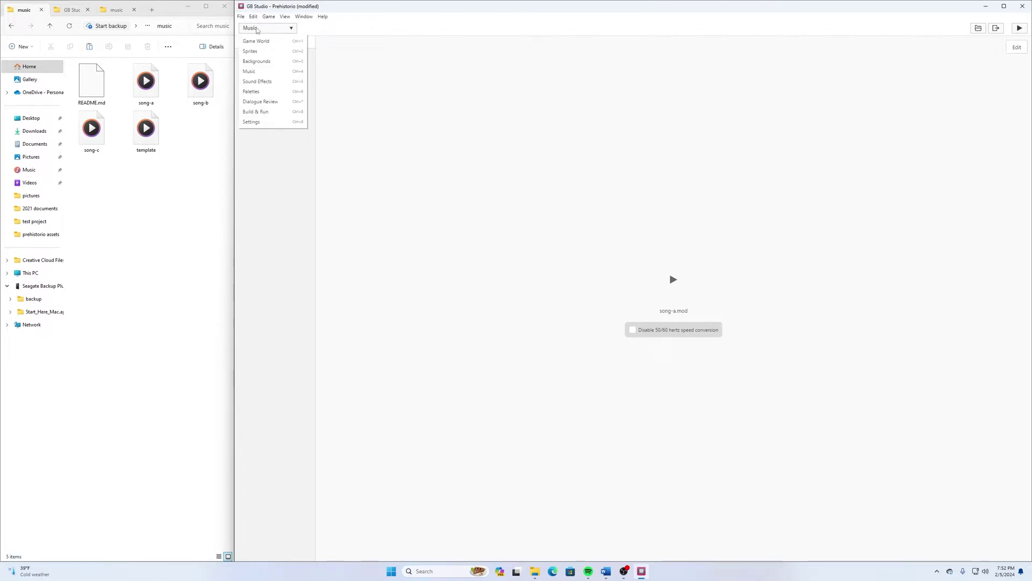
{"action": "left_click", "coordinate": [267, 41]}
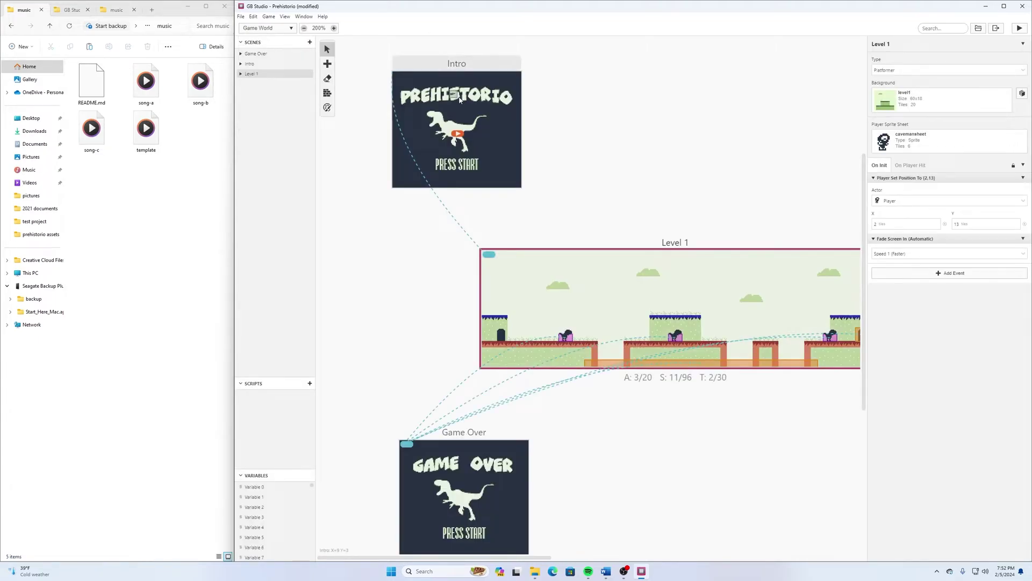
{"action": "left_click", "coordinate": [482, 107]}
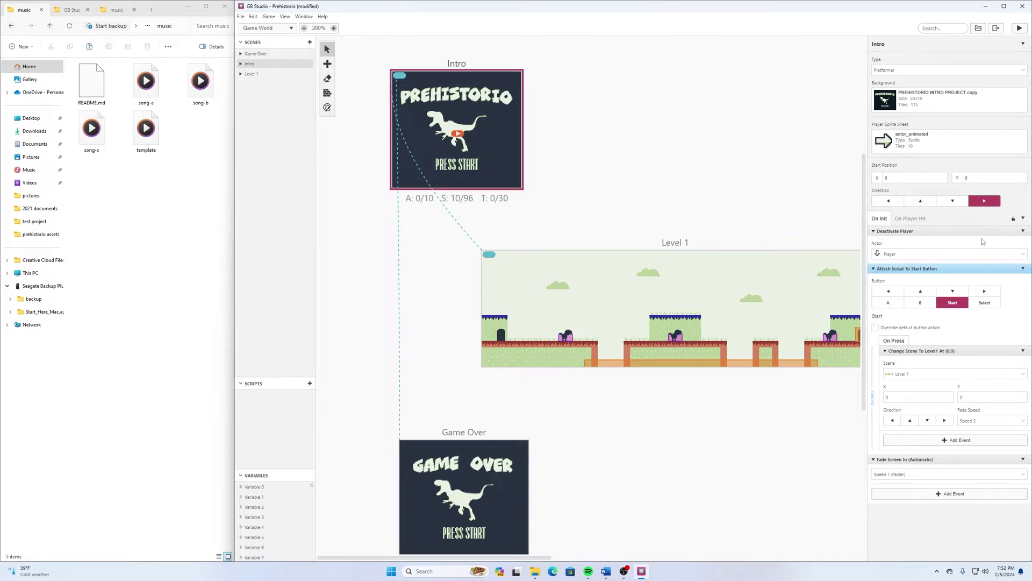
{"action": "left_click", "coordinate": [1023, 232]}
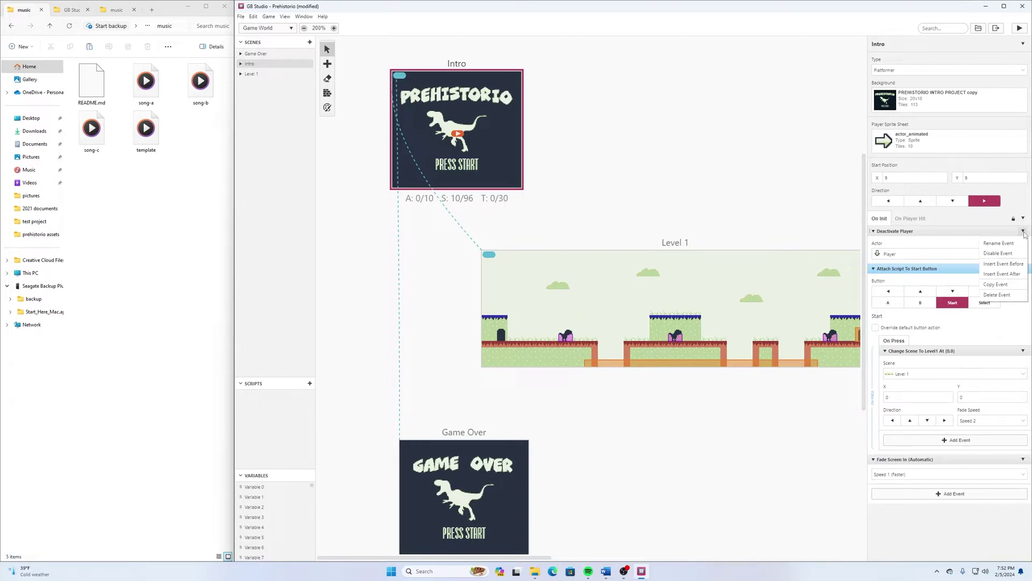
{"action": "left_click", "coordinate": [1015, 275]}
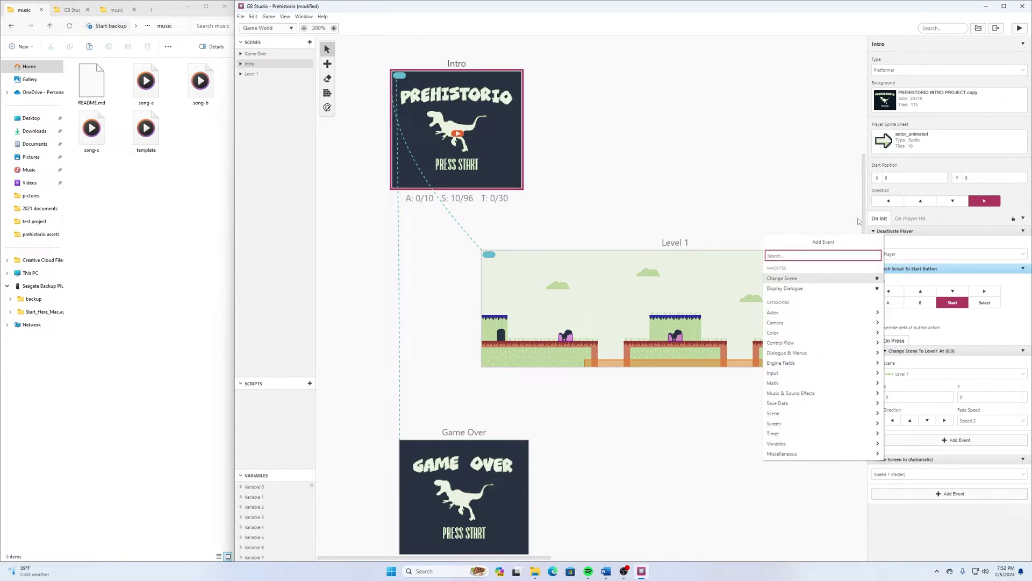
{"action": "type", "text": "music"}
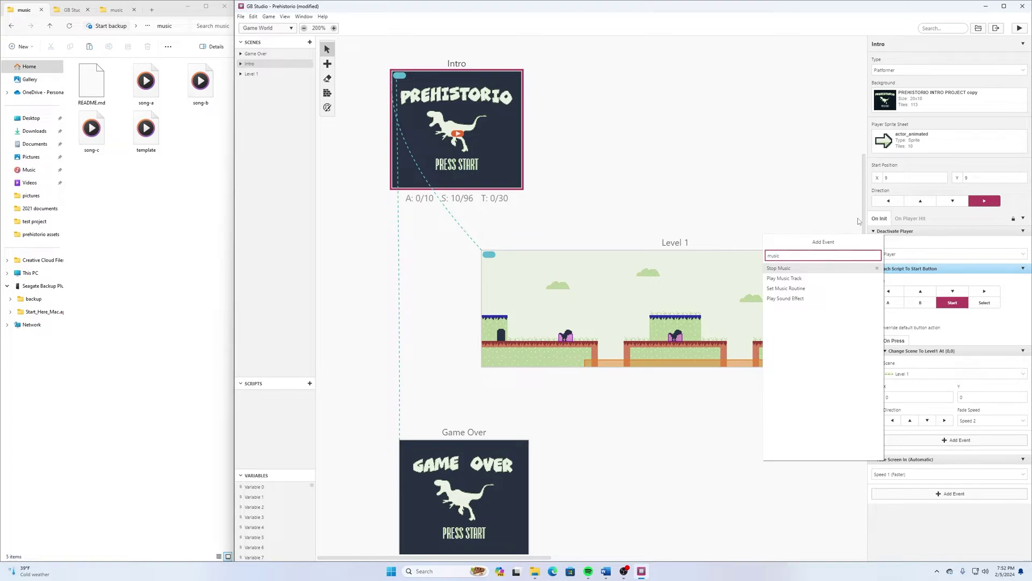
{"action": "left_click", "coordinate": [787, 270]}
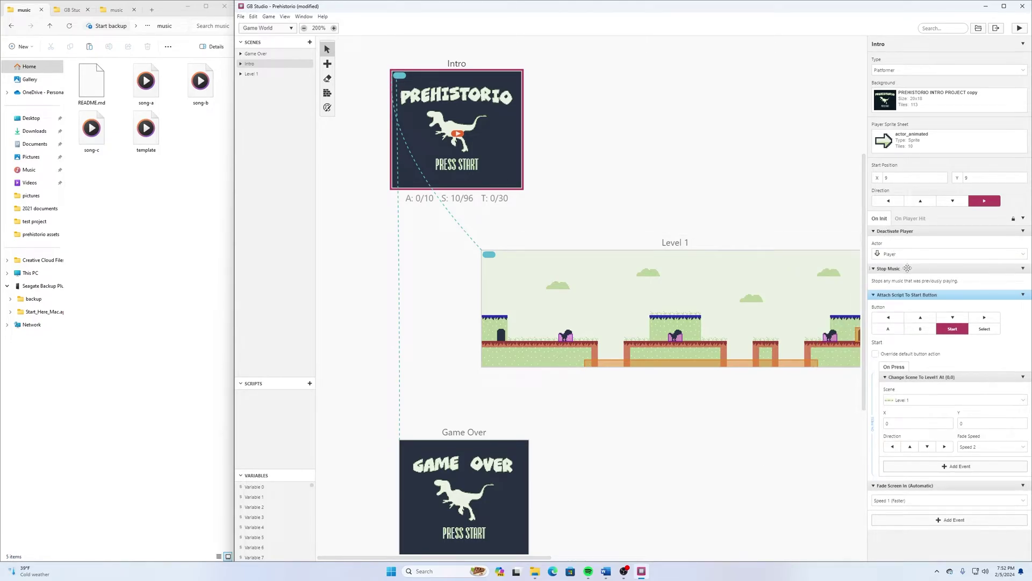
{"action": "left_click_drag", "start_coordinate": [907, 268], "coordinate": [908, 234]}
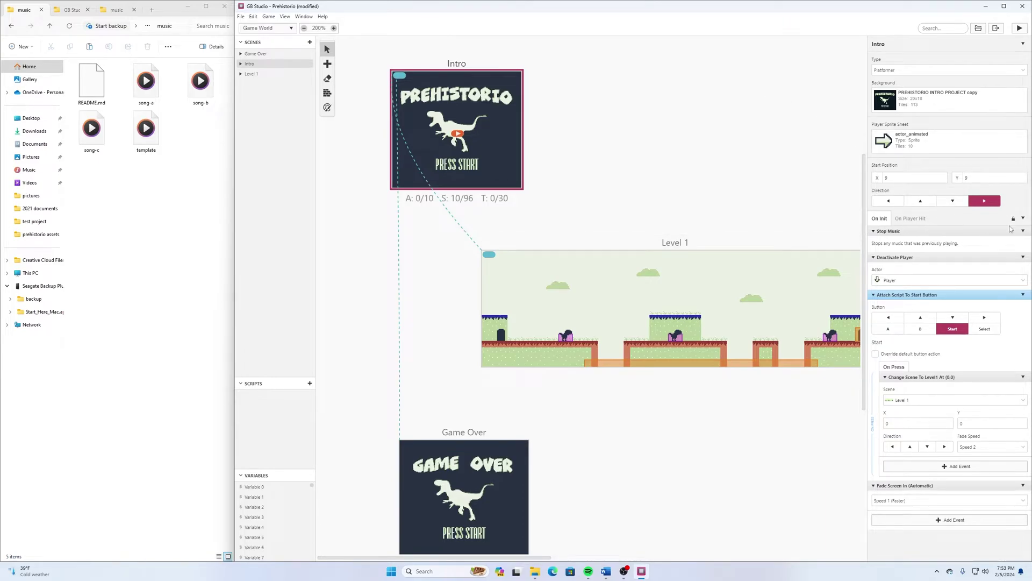
Add a Play Music Track event set to song-b after Stop Music and preview it
{"action": "left_click", "coordinate": [1025, 232]}
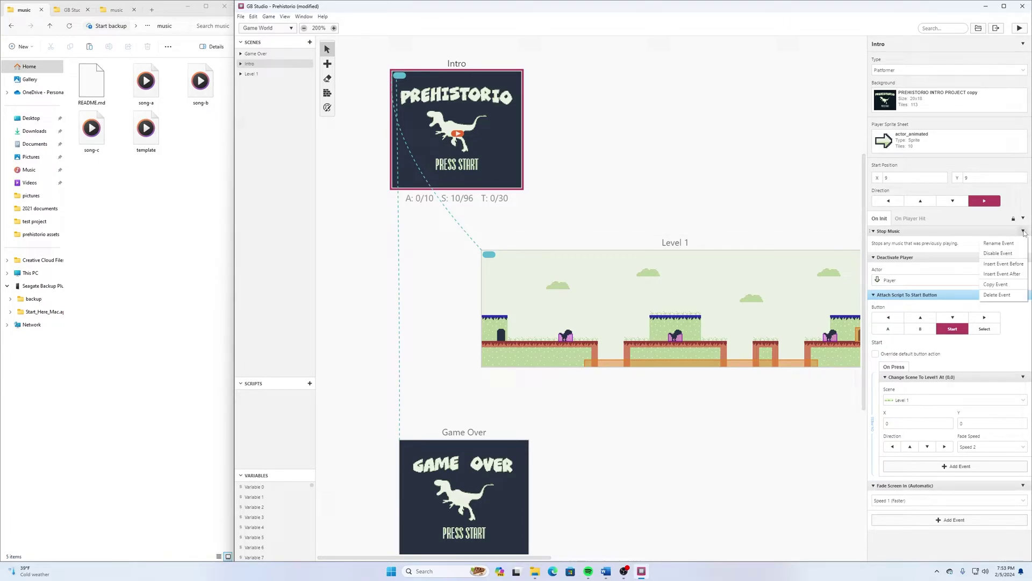
{"action": "left_click", "coordinate": [1016, 264]}
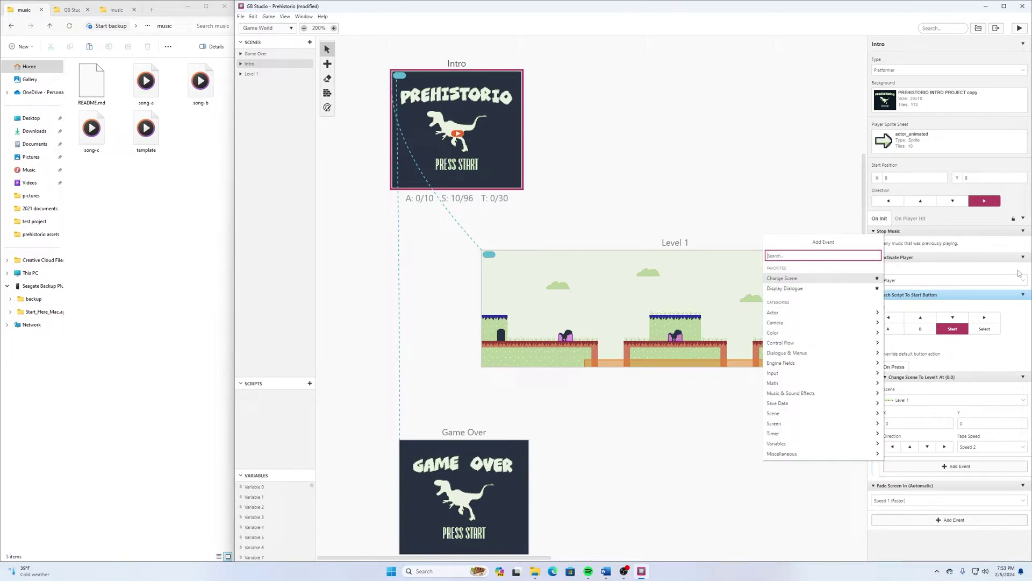
{"action": "type", "text": "music"}
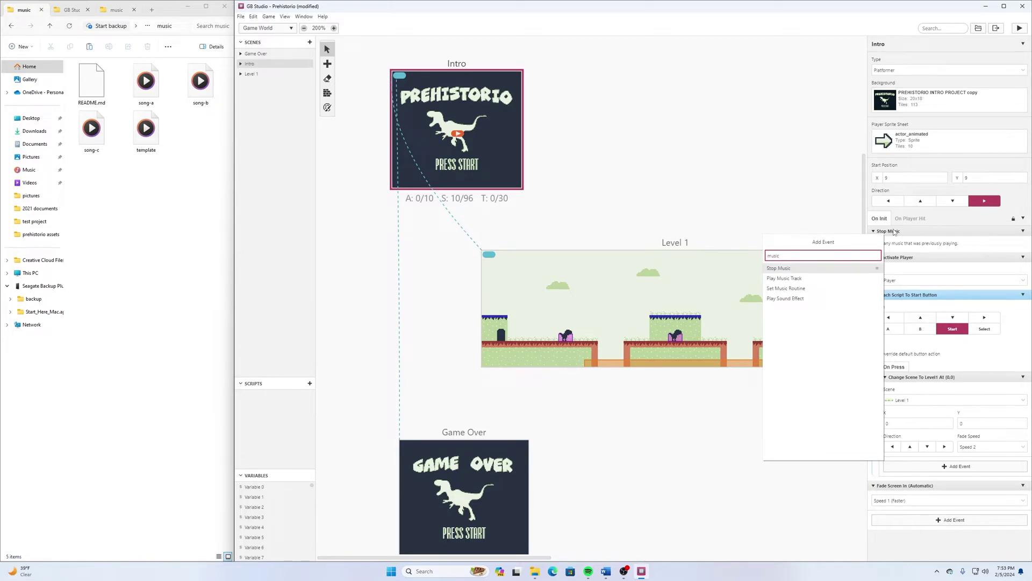
{"action": "left_click", "coordinate": [815, 279]}
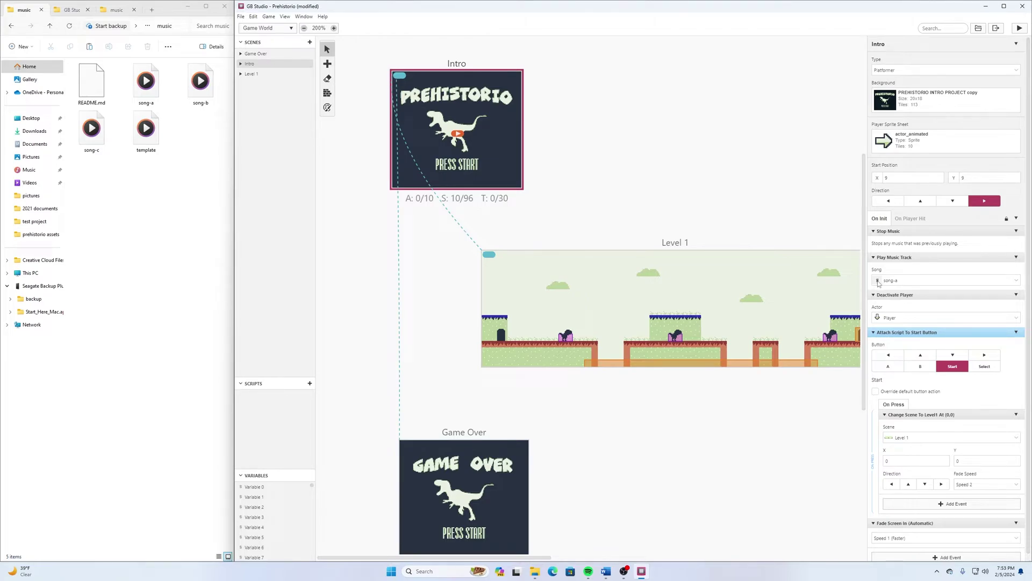
{"action": "left_click", "coordinate": [928, 280]}
{"action": "left_click", "coordinate": [928, 313]}
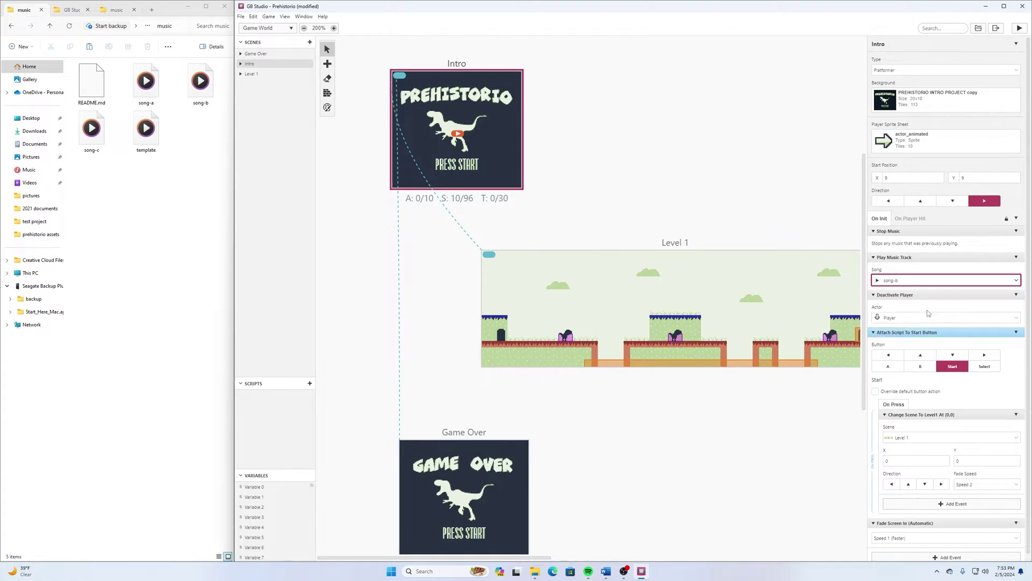
{"action": "left_click", "coordinate": [877, 280]}
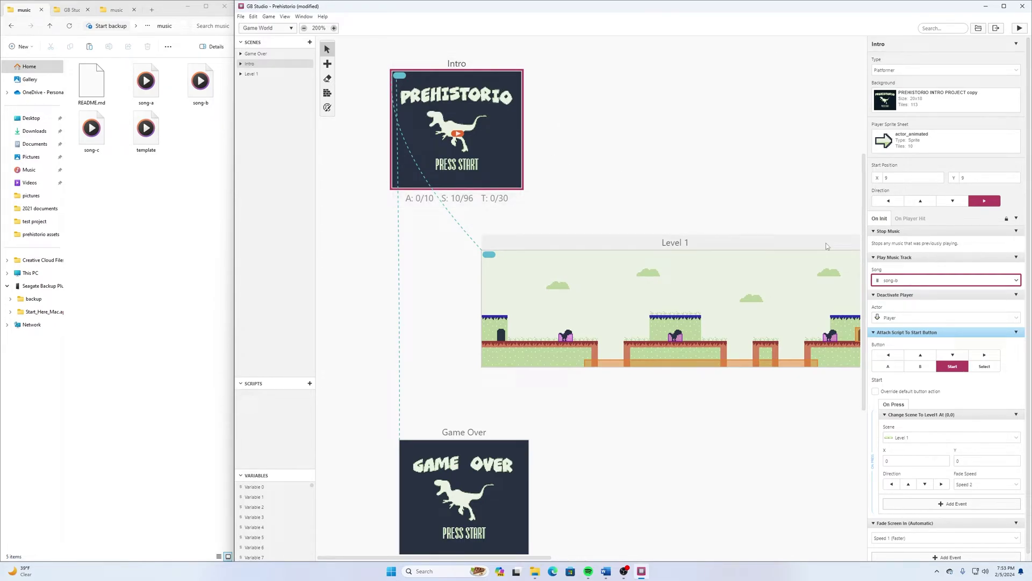
{"action": "left_click", "coordinate": [878, 280]}
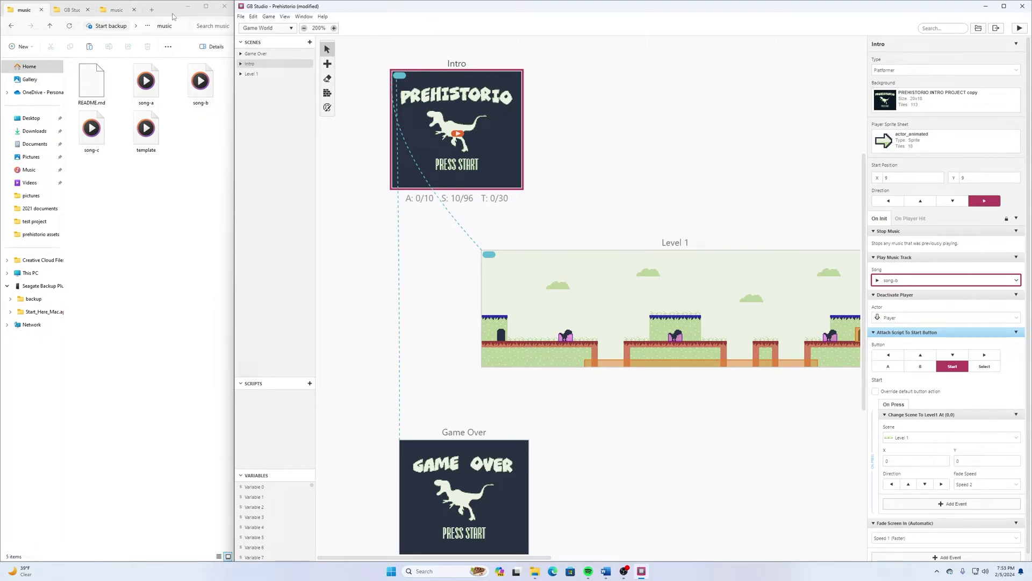
Save the project
{"action": "left_click", "coordinate": [241, 16]}
{"action": "left_click", "coordinate": [277, 57]}
{"action": "scroll", "coordinate": [880, 296], "scroll_direction": "down", "scroll_amount": 1}
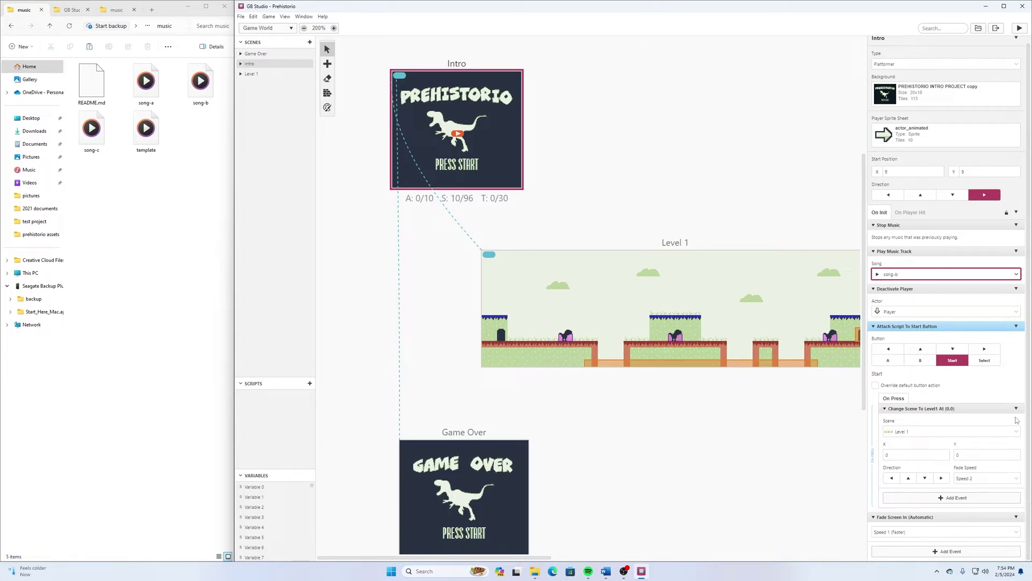
Add Stop Music to the Start button script above the Level 1 scene change, then save
{"action": "left_click", "coordinate": [951, 497]}
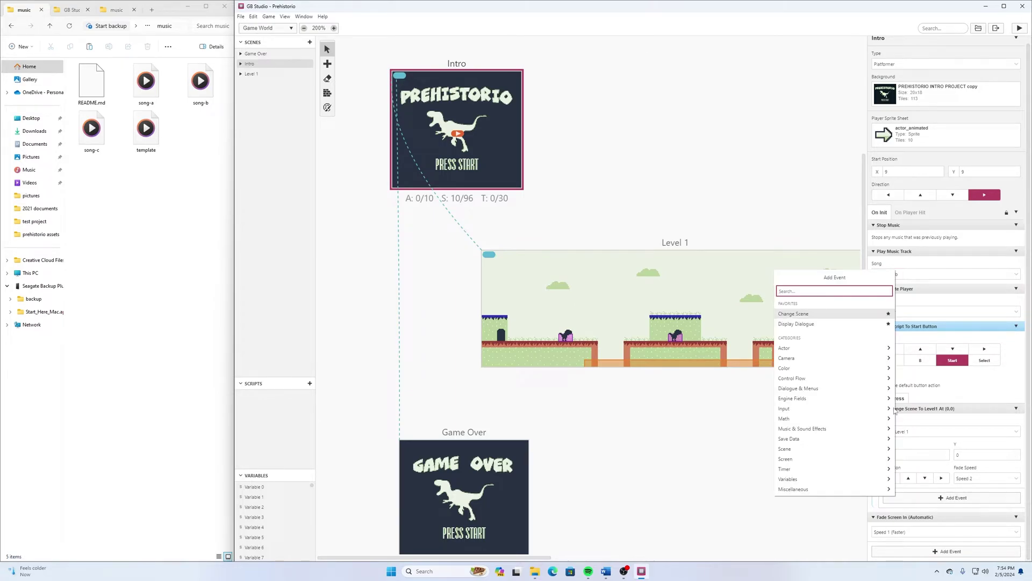
{"action": "type", "text": "music"}
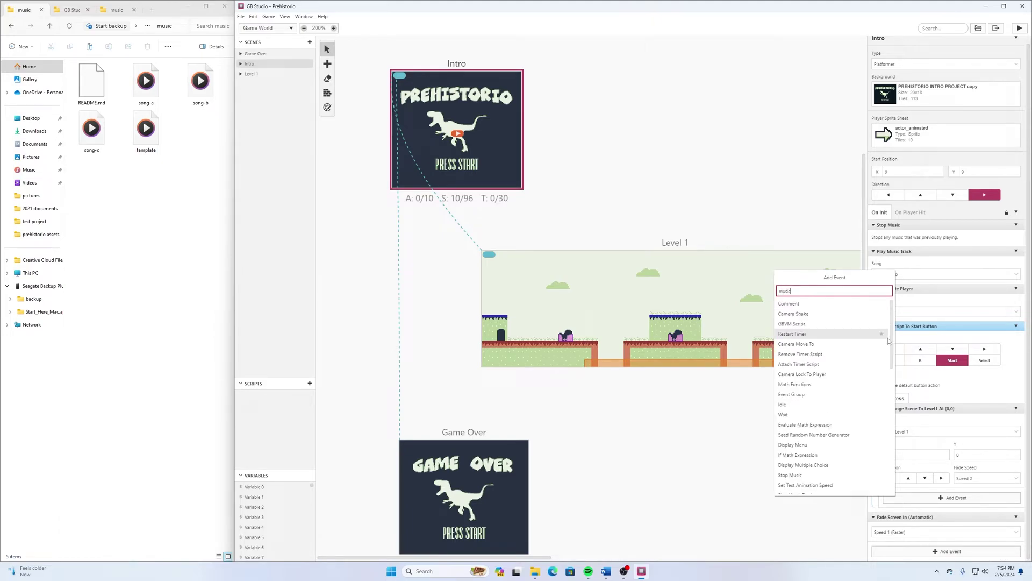
{"action": "left_click", "coordinate": [802, 303]}
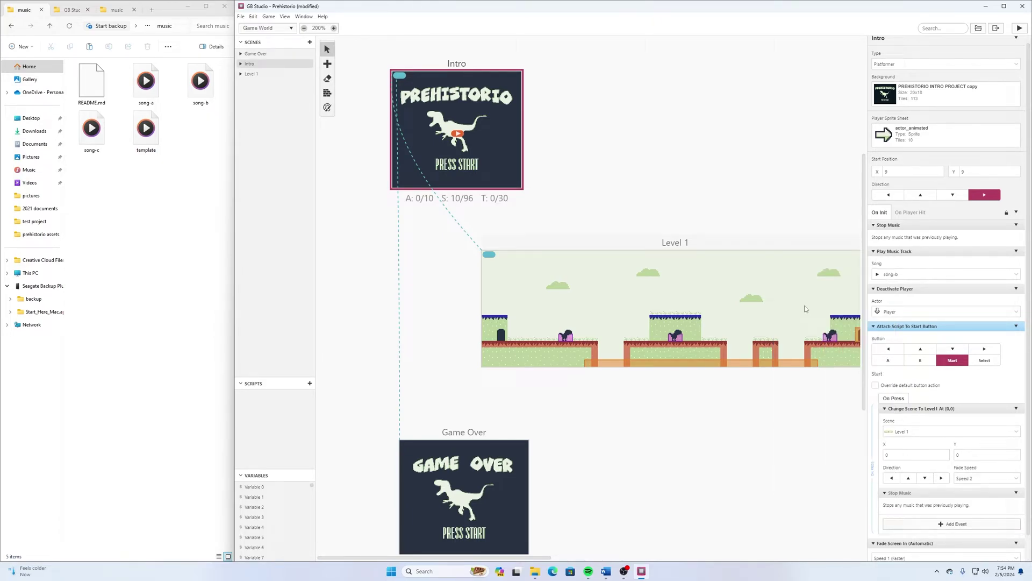
{"action": "left_click_drag", "start_coordinate": [926, 495], "coordinate": [921, 400]}
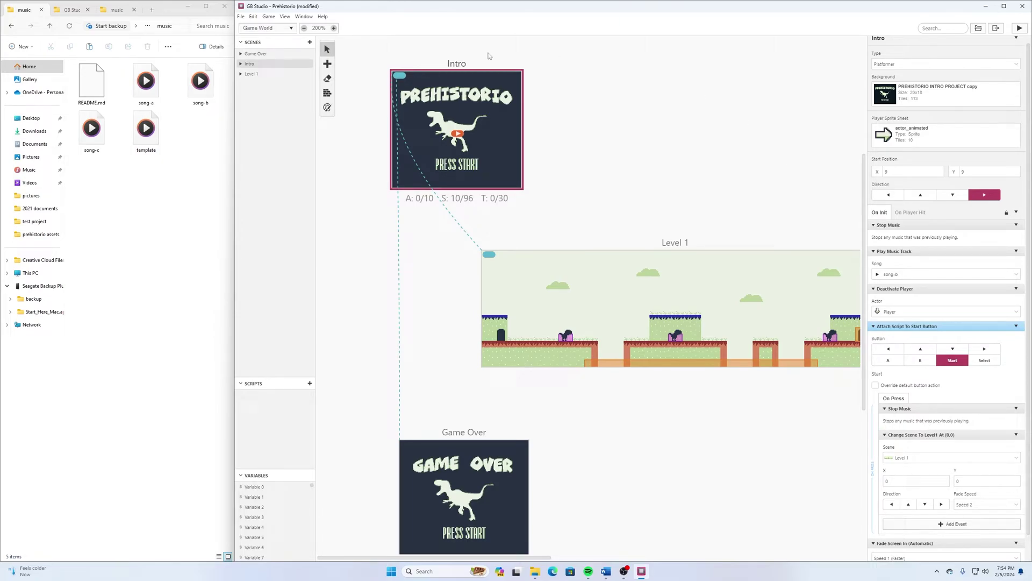
{"action": "left_click", "coordinate": [241, 16]}
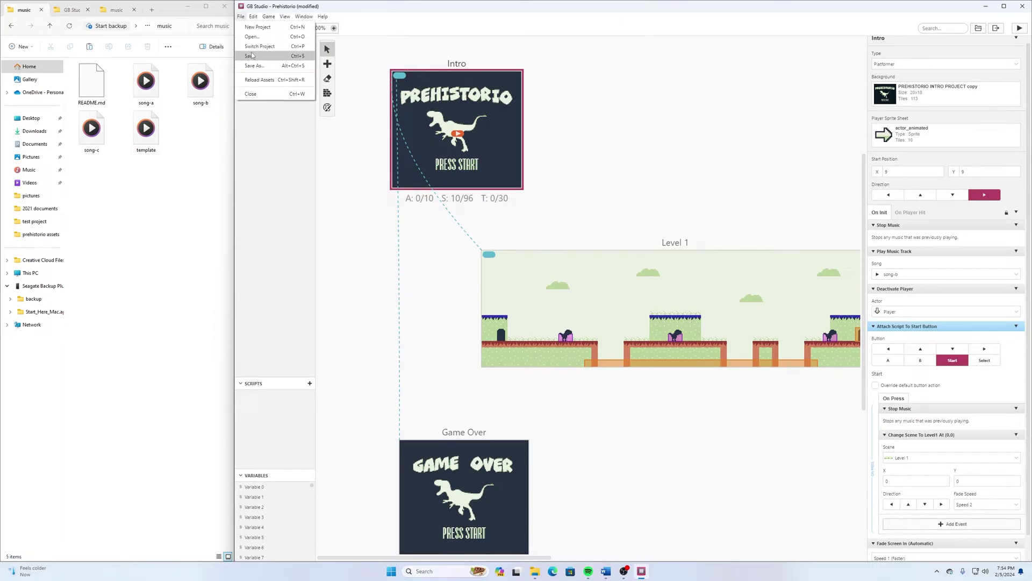
{"action": "left_click", "coordinate": [253, 56]}
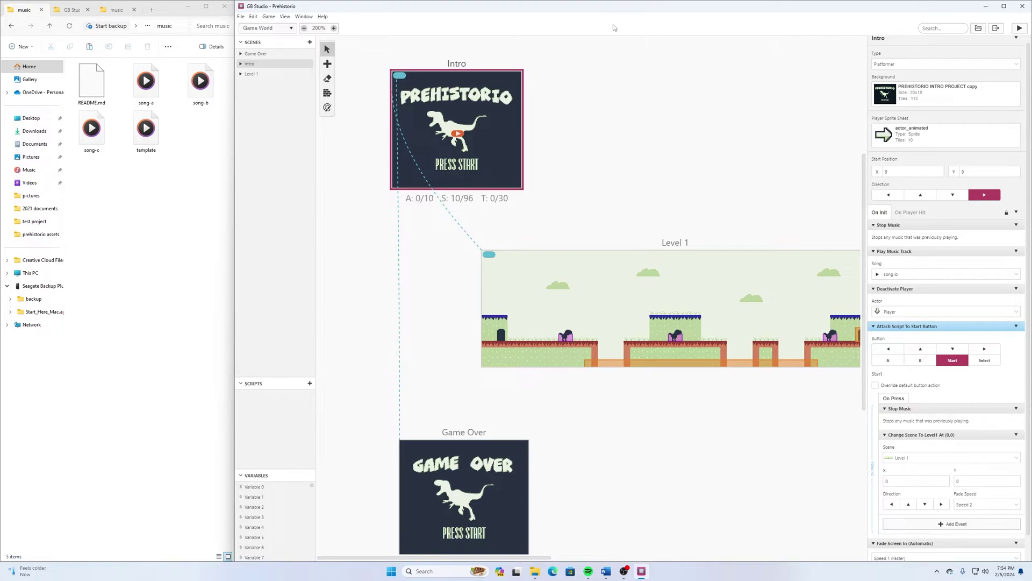
Play-test the game past the title screen, then close the game window
{"action": "left_click", "coordinate": [1020, 28]}
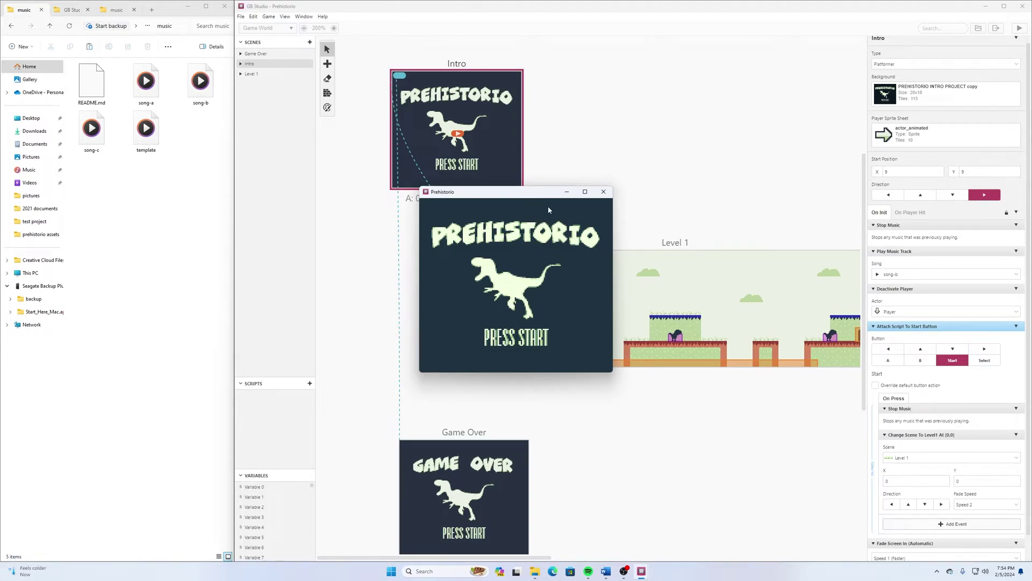
{"action": "key", "text": "Return"}
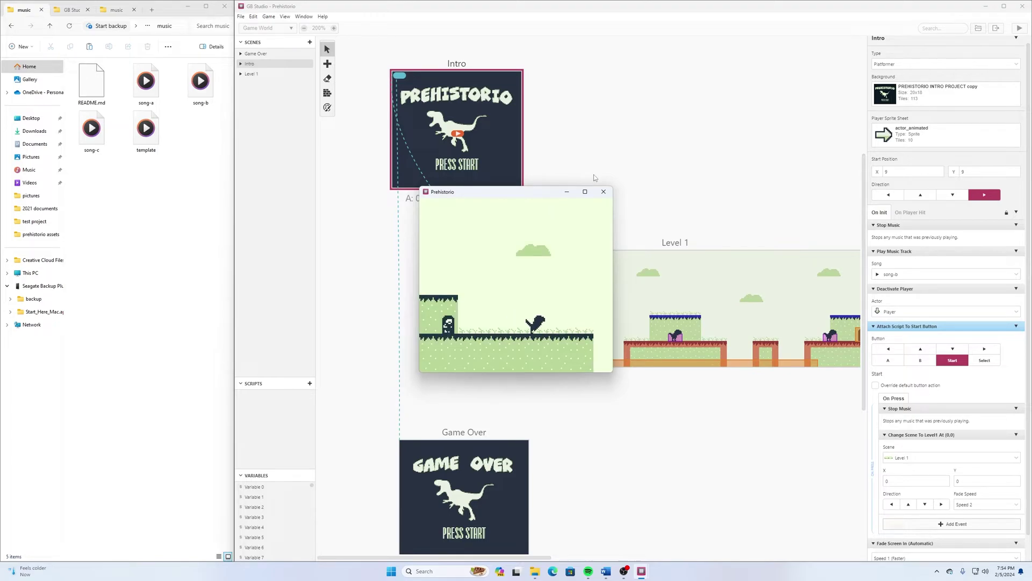
{"action": "left_click", "coordinate": [604, 192]}
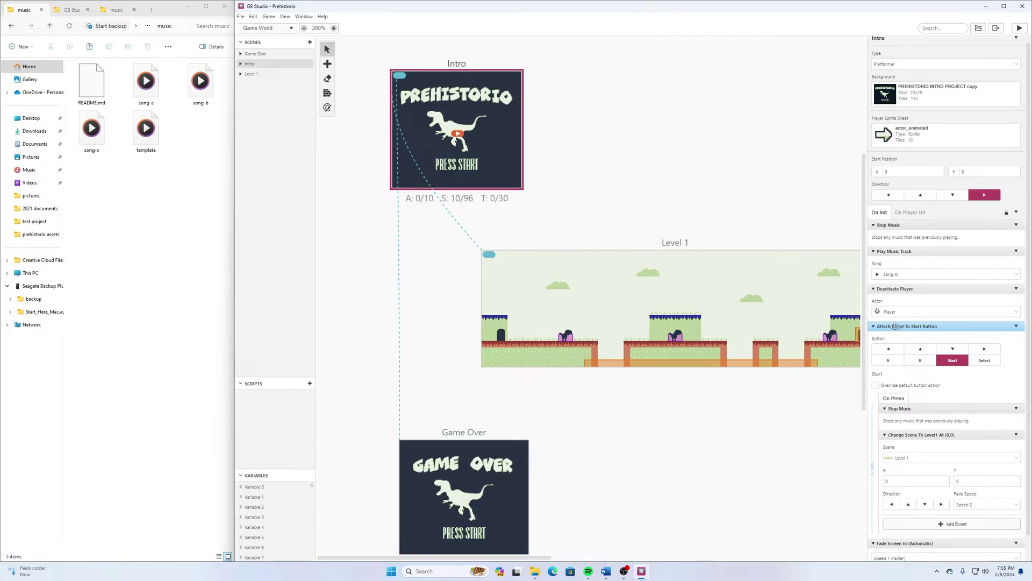
Add a Stop Music event at the top of Level 1's start script
{"action": "left_click", "coordinate": [590, 264]}
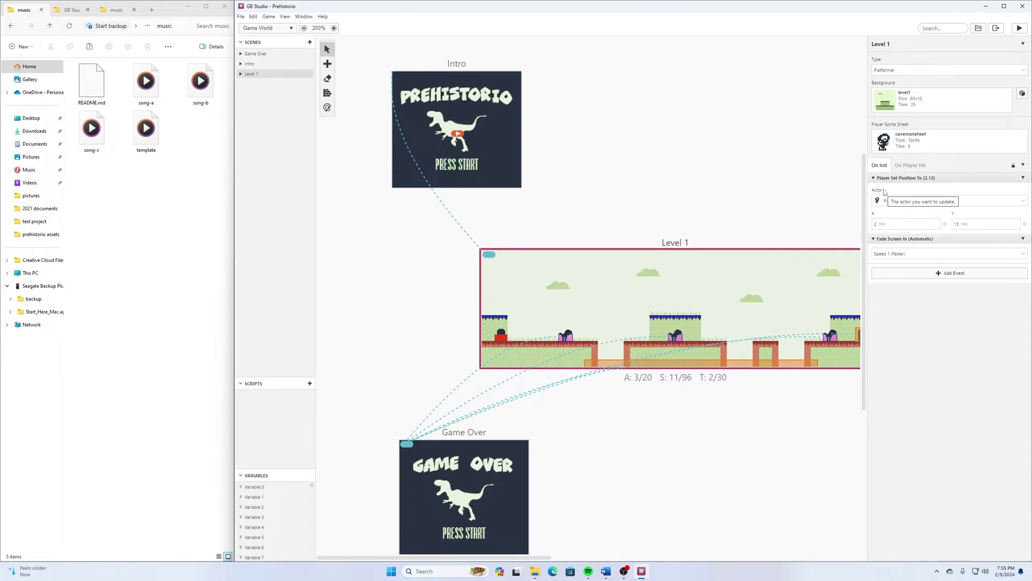
{"action": "left_click", "coordinate": [941, 274]}
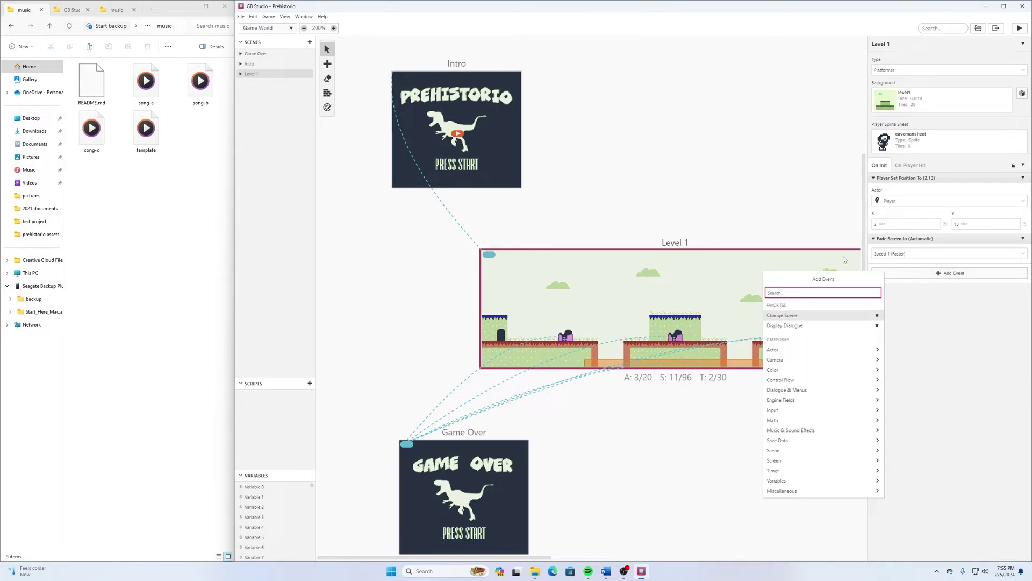
{"action": "type", "text": "music"}
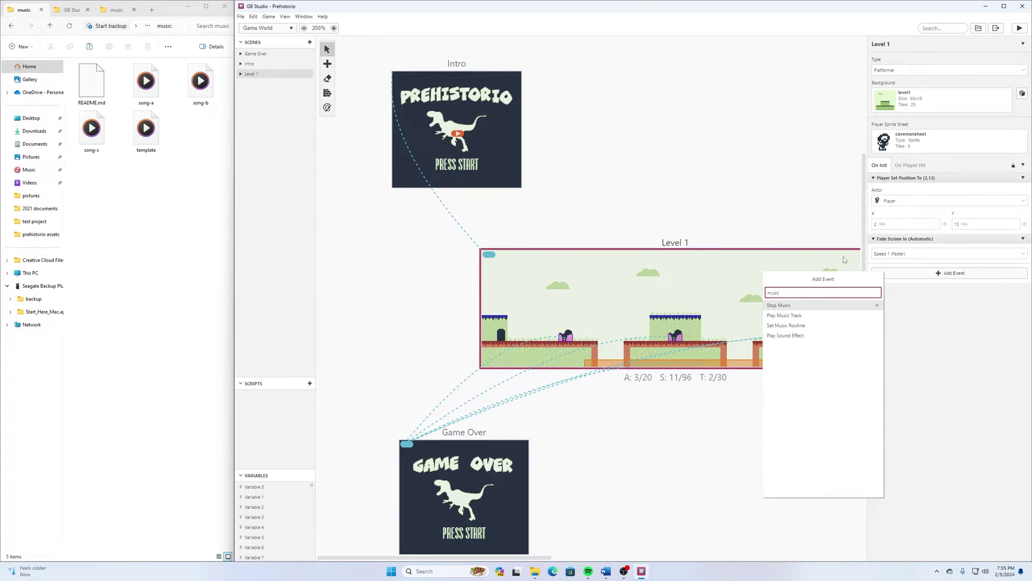
{"action": "left_click", "coordinate": [780, 305]}
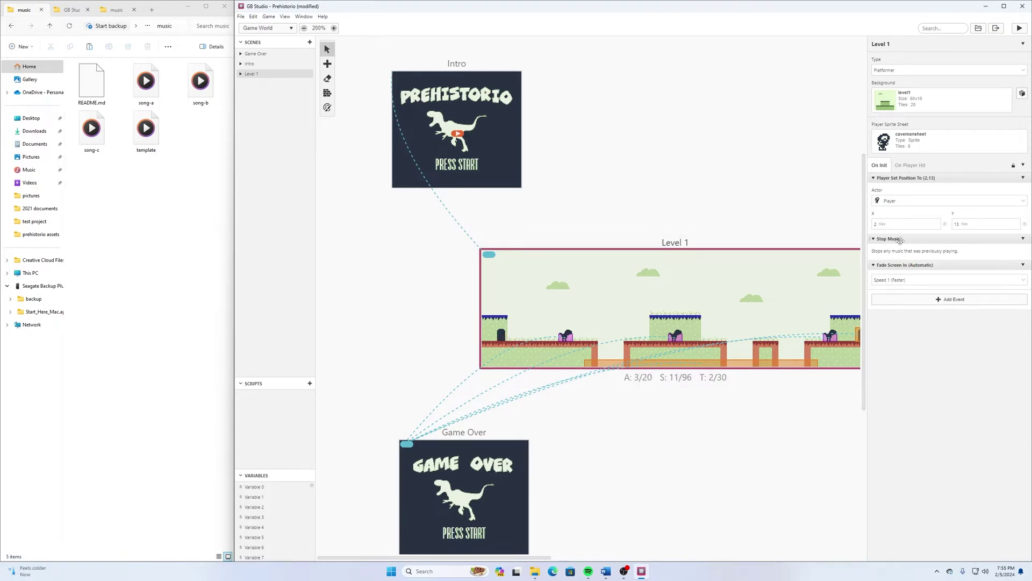
{"action": "left_click_drag", "start_coordinate": [901, 240], "coordinate": [905, 189]}
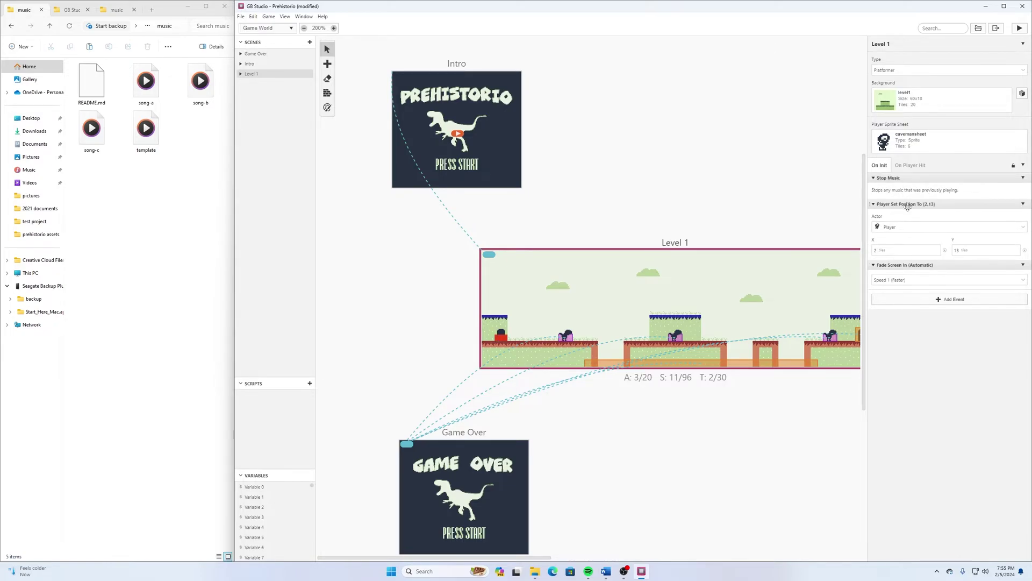
Insert a Play Music Track event for song-a after Stop Music, preview it, and save
{"action": "left_click", "coordinate": [1022, 179]}
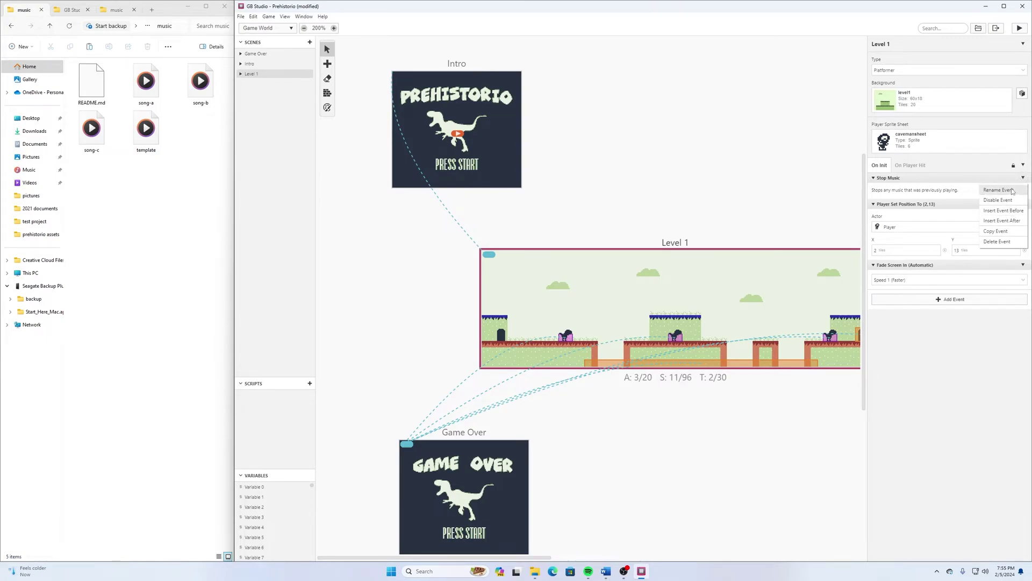
{"action": "left_click", "coordinate": [1017, 221]}
{"action": "type", "text": "p"}
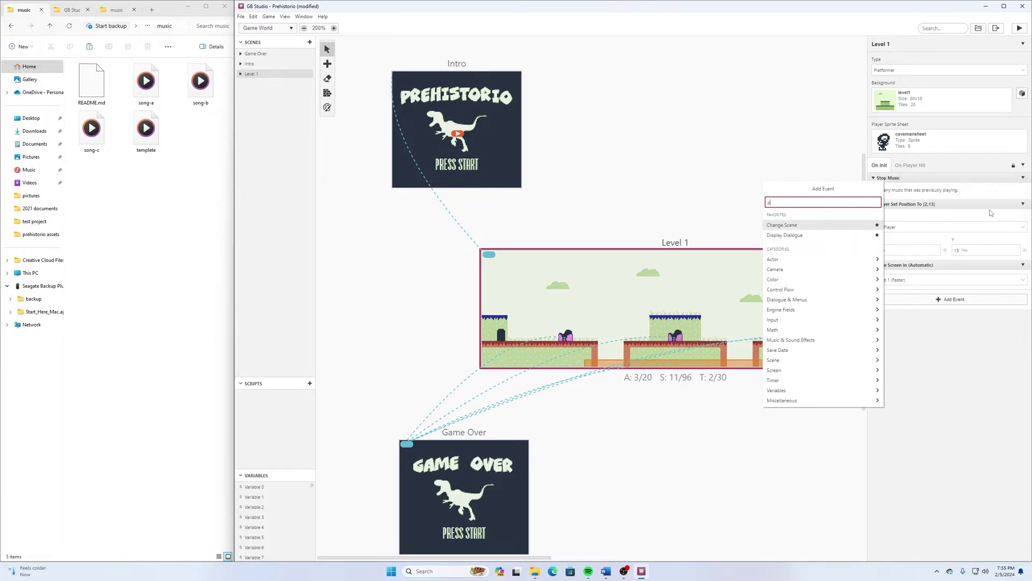
{"action": "type", "text": "l"}
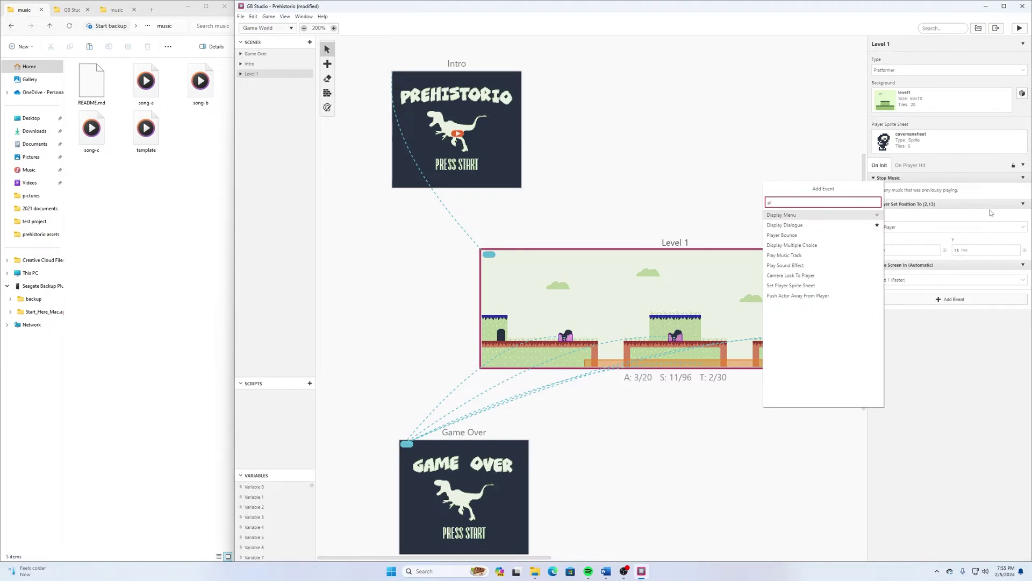
{"action": "left_click", "coordinate": [825, 256]}
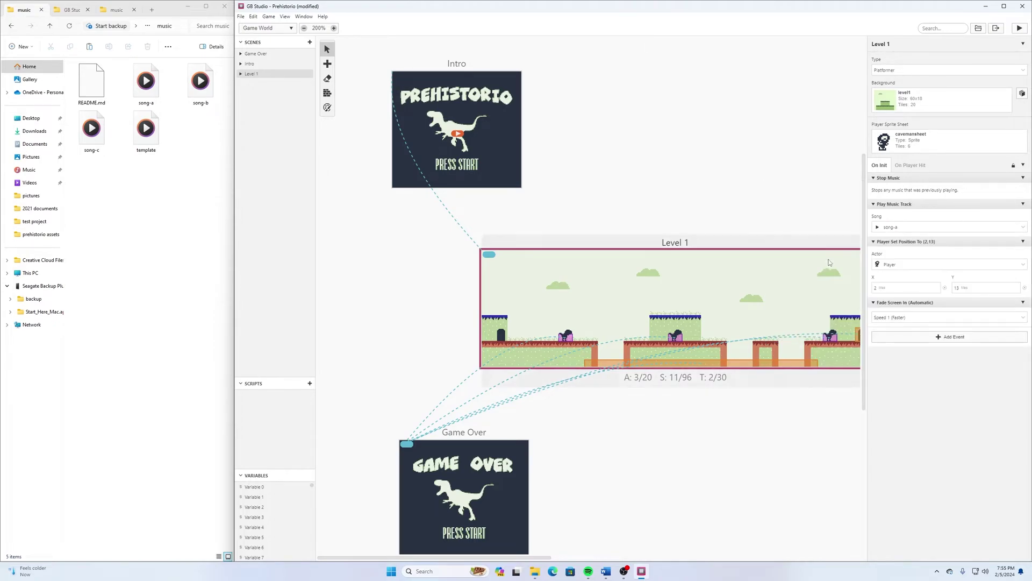
{"action": "left_click", "coordinate": [879, 227]}
{"action": "left_click", "coordinate": [244, 16]}
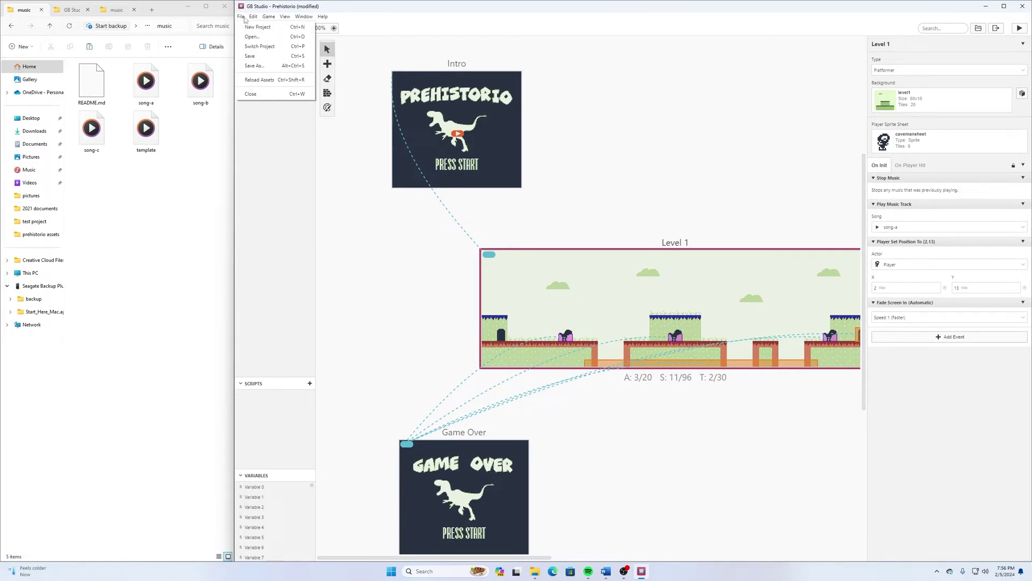
{"action": "left_click", "coordinate": [252, 57]}
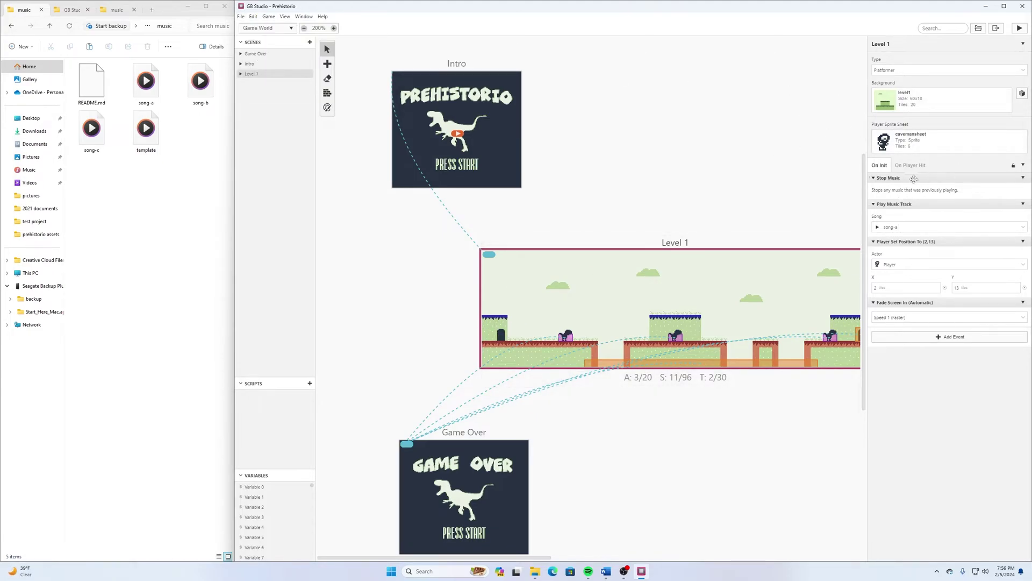
Add Stop Music at the top of the long floor trigger's On Enter script
{"action": "left_click", "coordinate": [614, 364]}
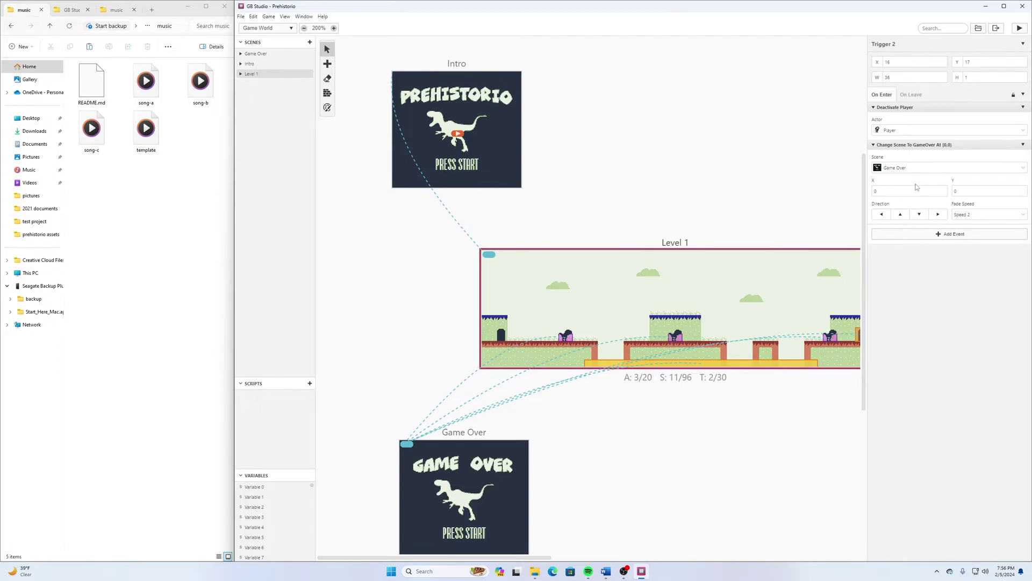
{"action": "left_click", "coordinate": [949, 237]}
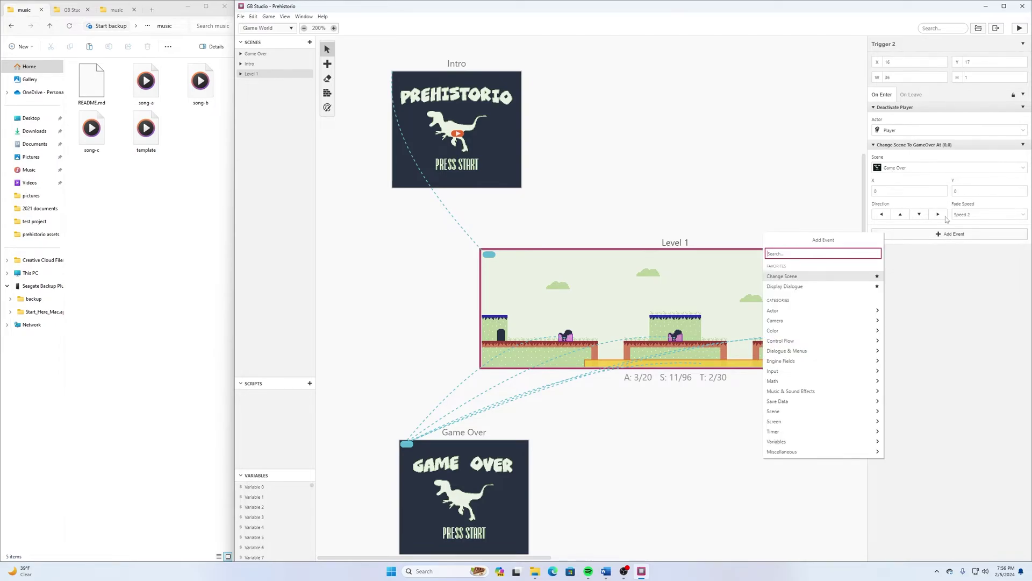
{"action": "type", "text": "music"}
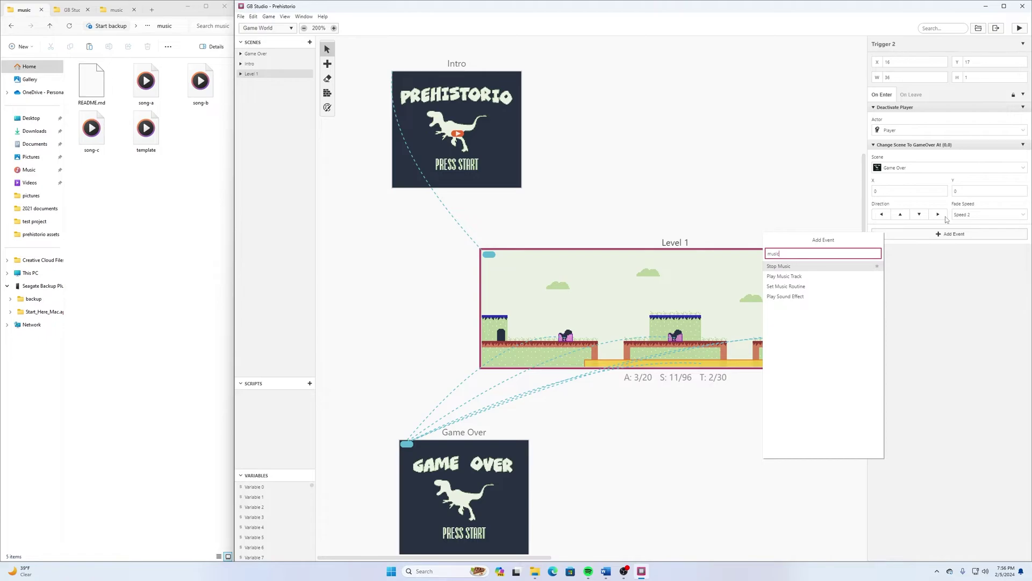
{"action": "left_click", "coordinate": [810, 267]}
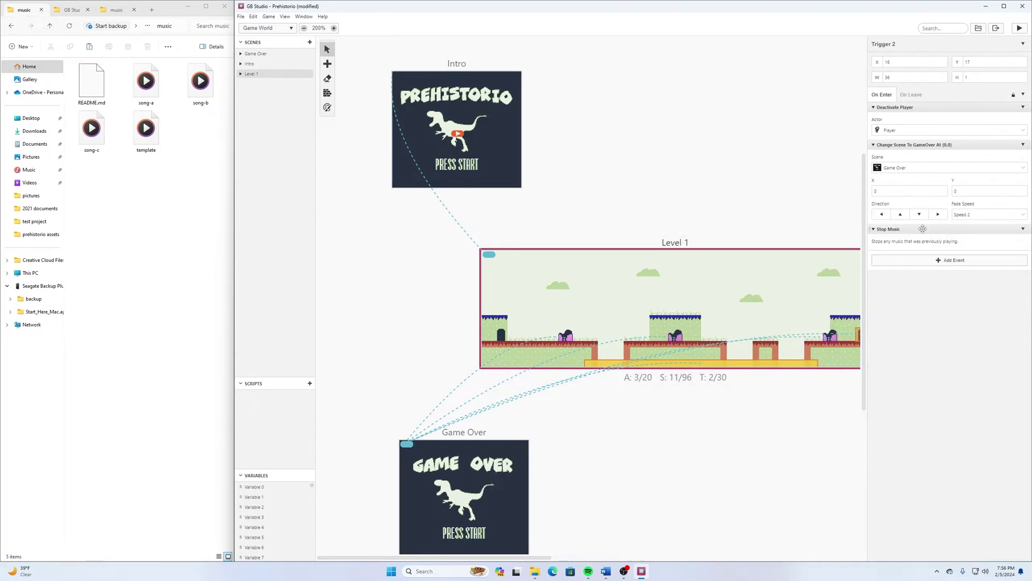
{"action": "left_click_drag", "start_coordinate": [923, 229], "coordinate": [923, 112]}
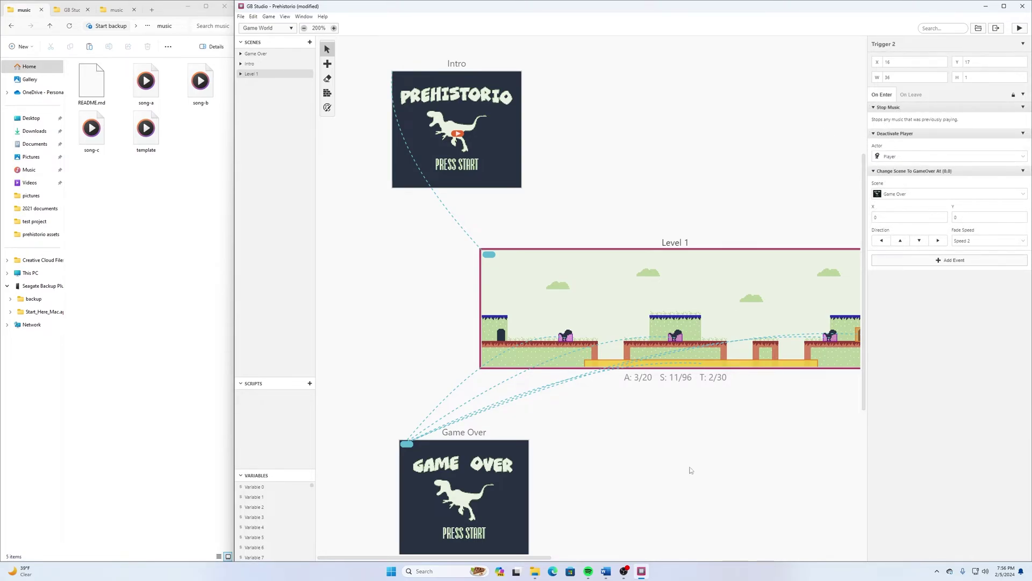
{"action": "left_click_drag", "start_coordinate": [532, 559], "coordinate": [590, 559]}
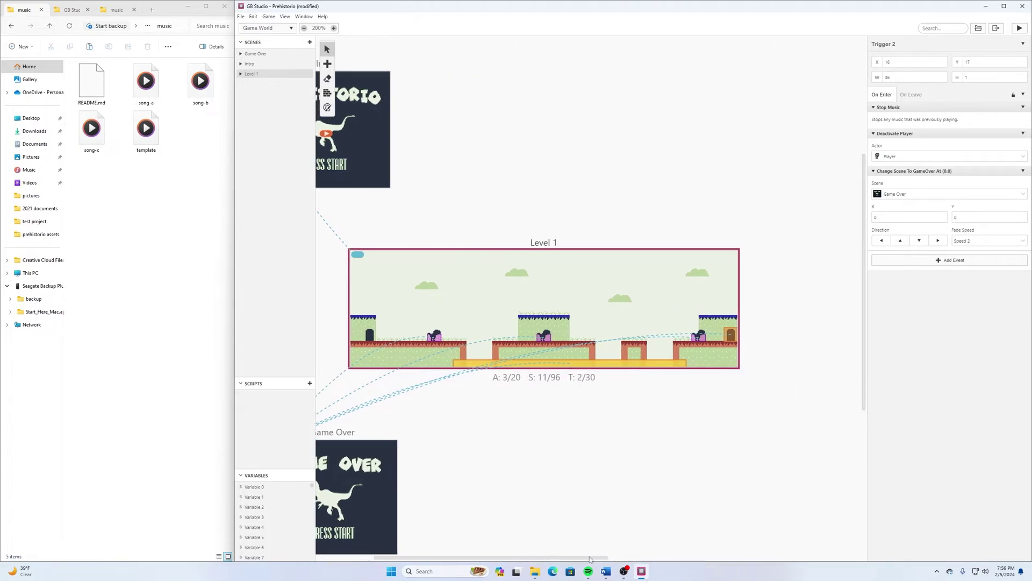
Add Stop Music above Change Scene in the right-edge trigger, then save the project
{"action": "left_click", "coordinate": [727, 342]}
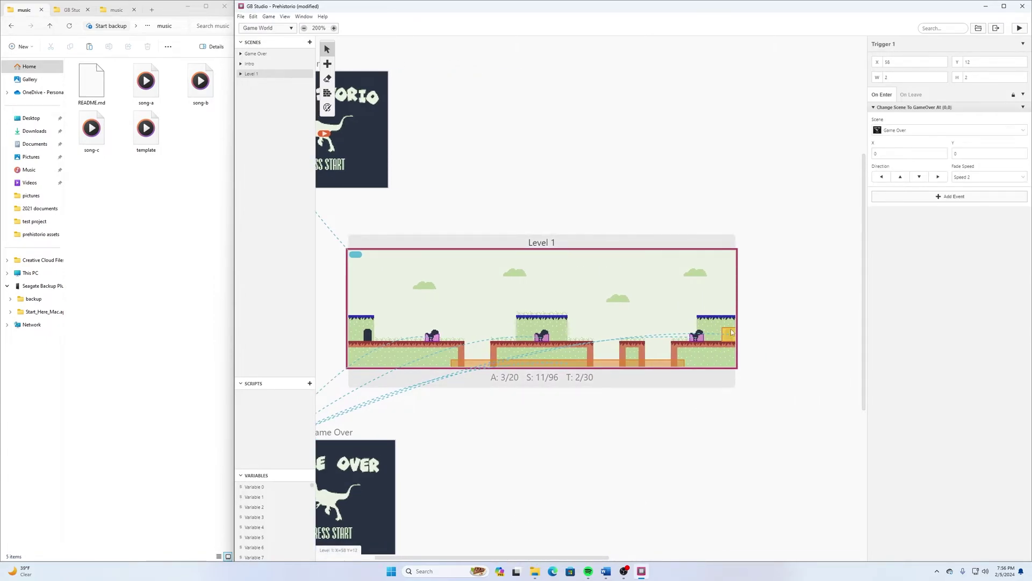
{"action": "left_click", "coordinate": [985, 197]}
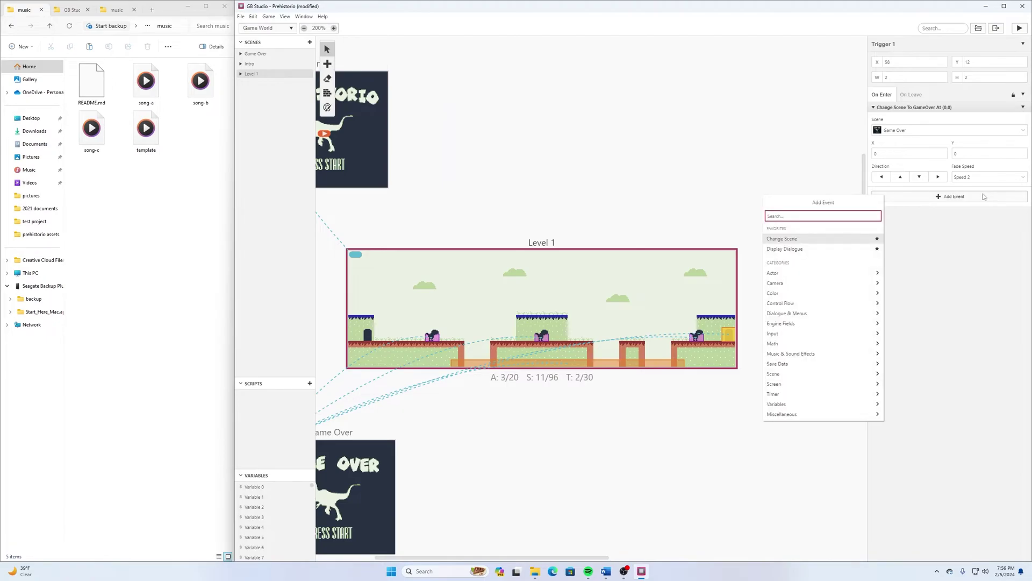
{"action": "type", "text": "music"}
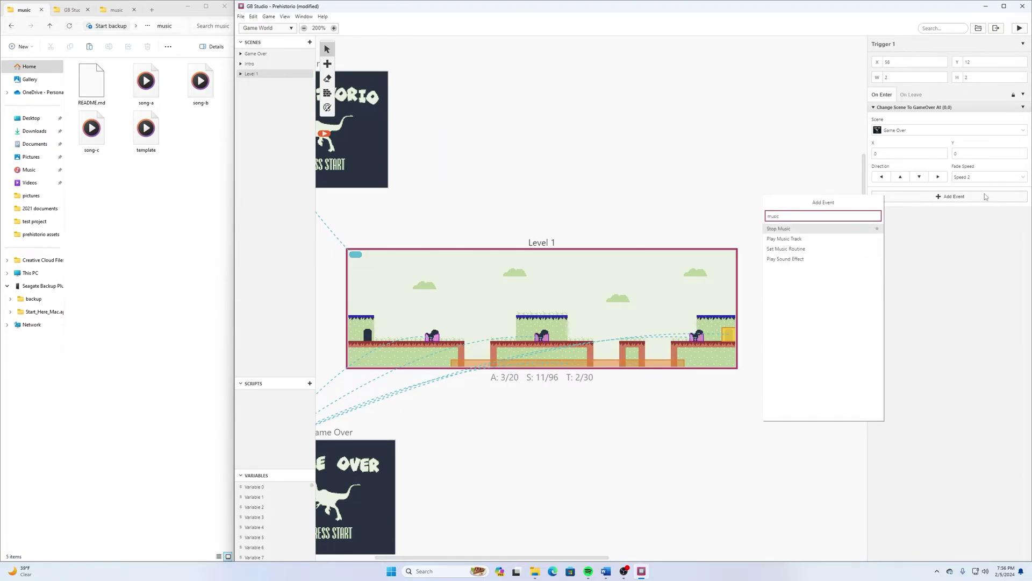
{"action": "left_click", "coordinate": [811, 230]}
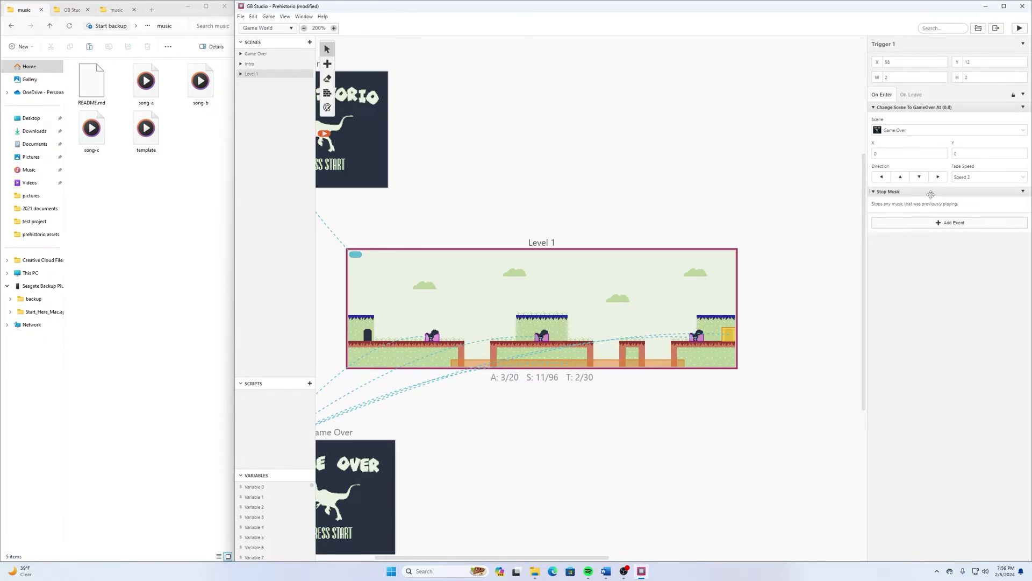
{"action": "left_click_drag", "start_coordinate": [912, 194], "coordinate": [917, 116]}
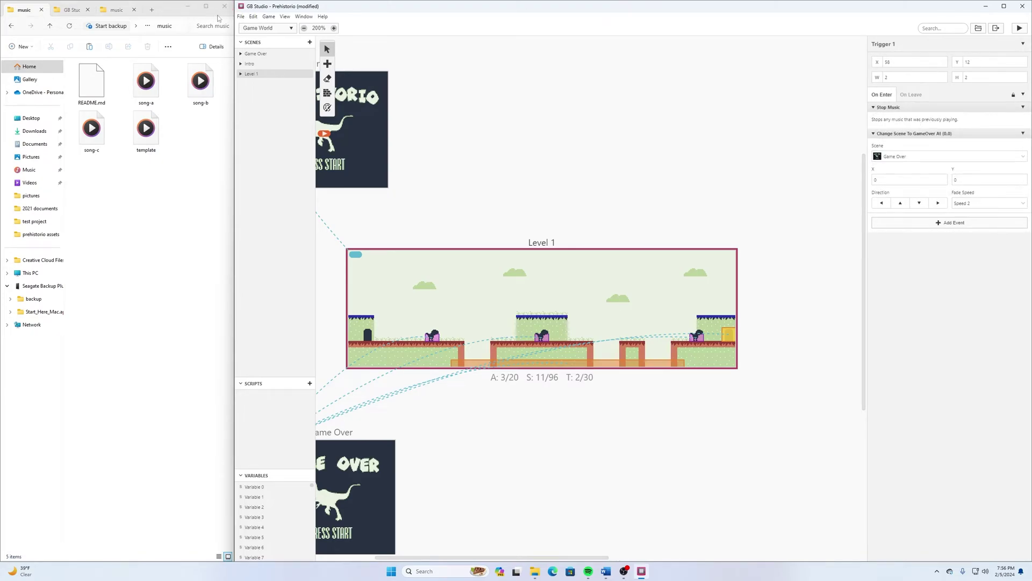
{"action": "left_click", "coordinate": [241, 17]}
{"action": "left_click", "coordinate": [262, 57]}
Insert a Stop Music event before Deactivate Player at the start of the Game Over scene
{"action": "left_click_drag", "start_coordinate": [570, 561], "coordinate": [502, 562]}
{"action": "scroll", "coordinate": [539, 486], "scroll_direction": "down", "scroll_amount": 3}
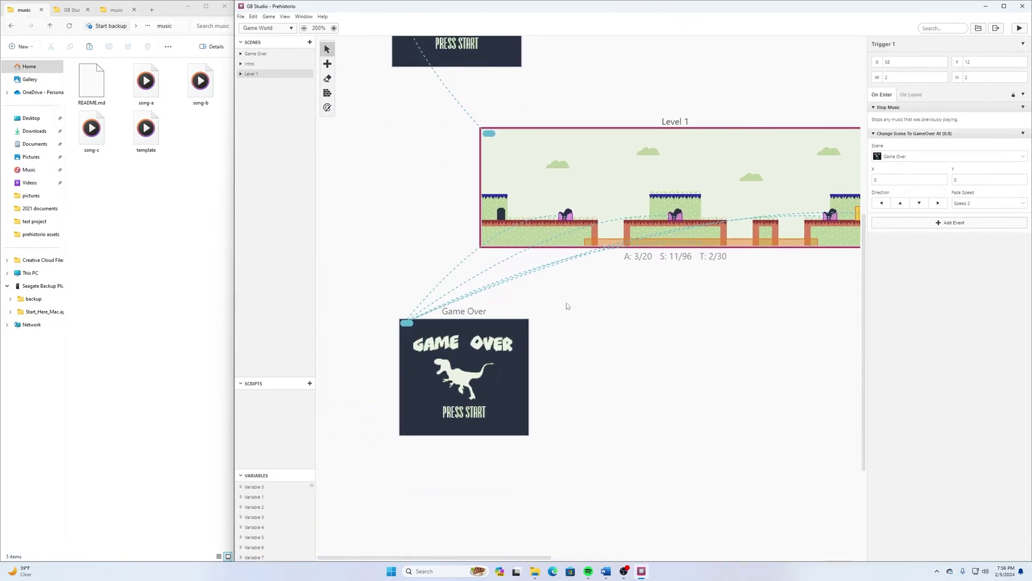
{"action": "left_click", "coordinate": [497, 360]}
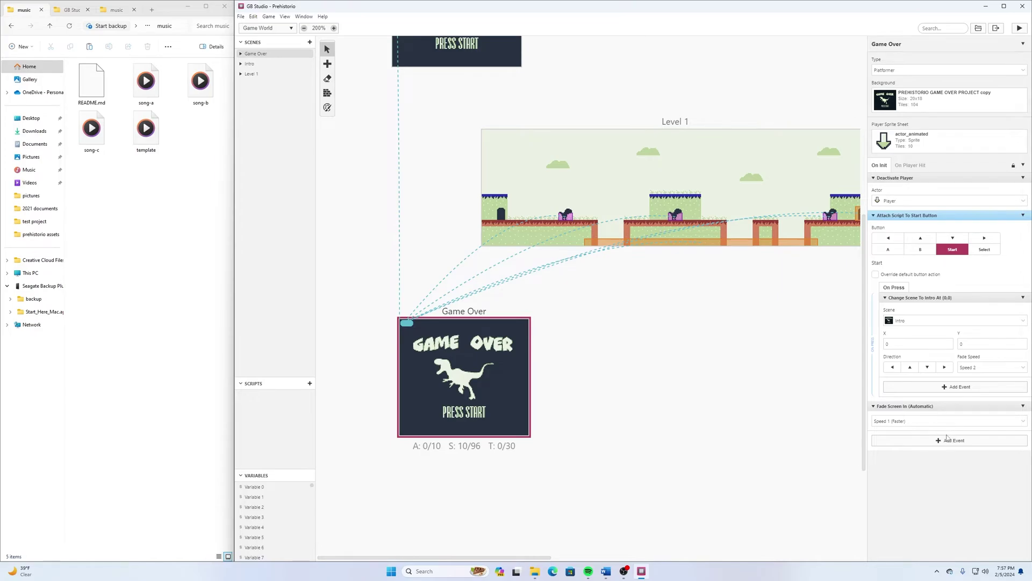
{"action": "left_click", "coordinate": [1025, 179]}
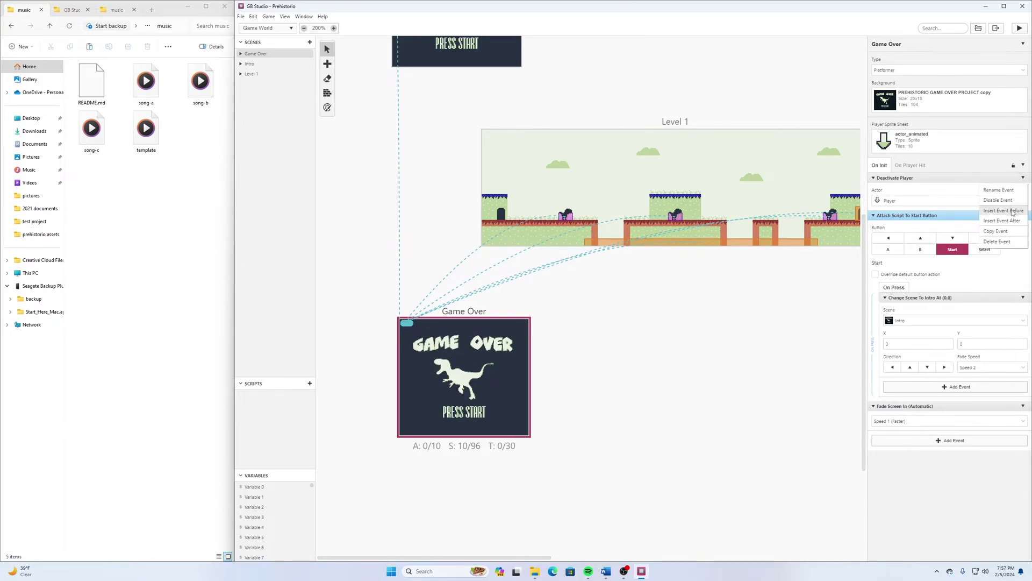
{"action": "left_click", "coordinate": [1004, 210]}
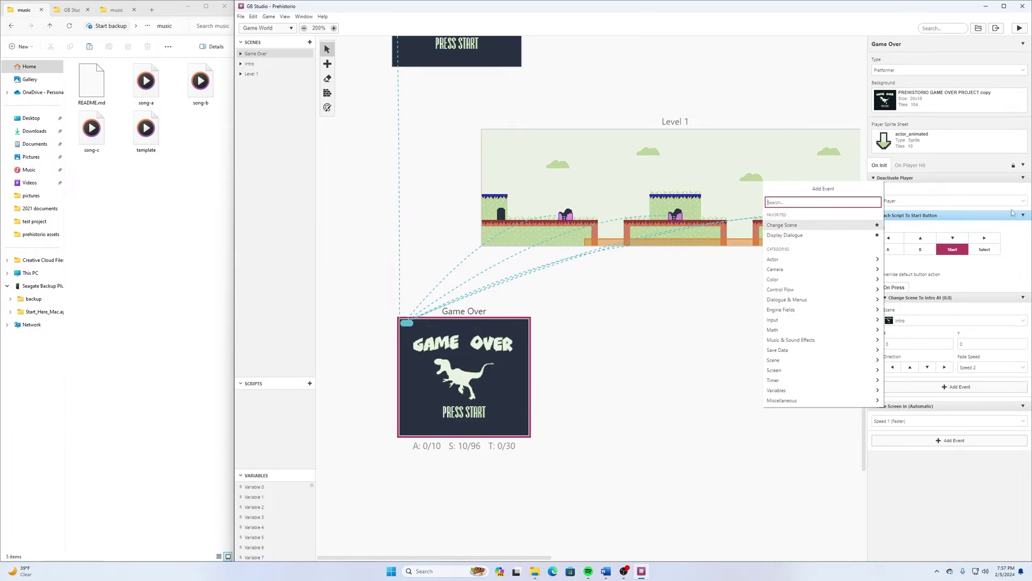
{"action": "type", "text": "music"}
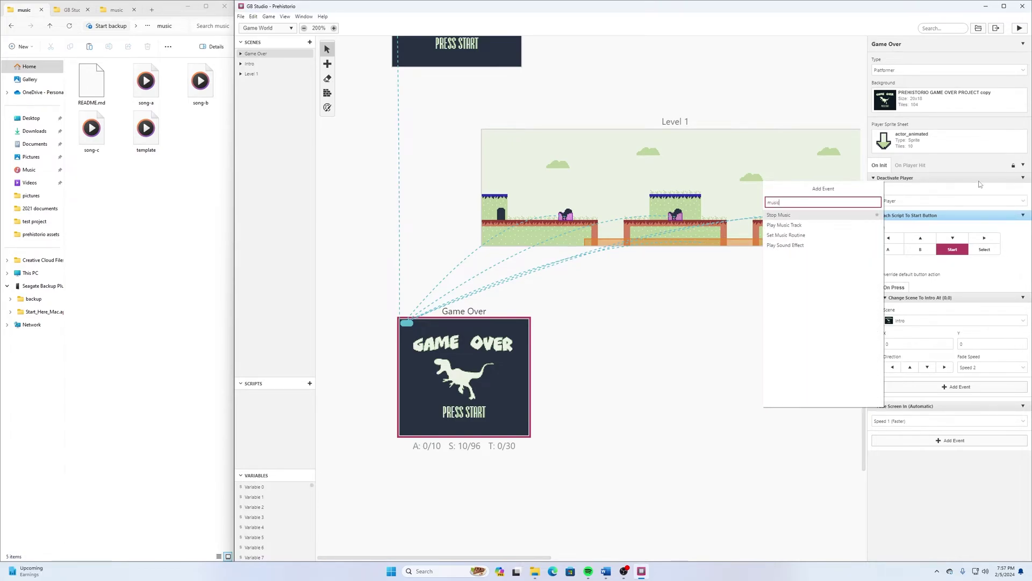
{"action": "left_click", "coordinate": [788, 216]}
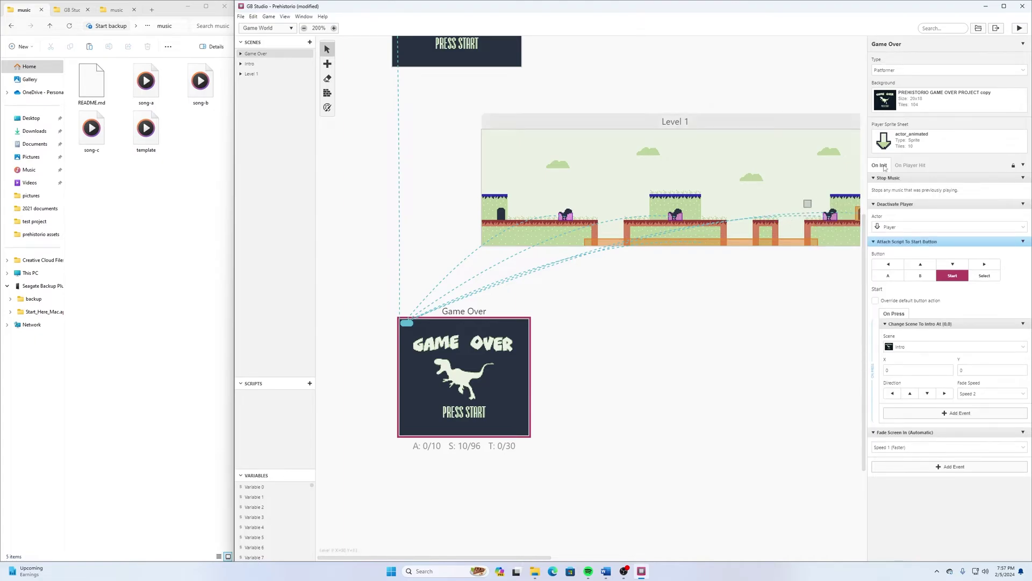
Add a Play Music Track event for song-c after Stop Music, and save the project
{"action": "left_click", "coordinate": [1023, 177]}
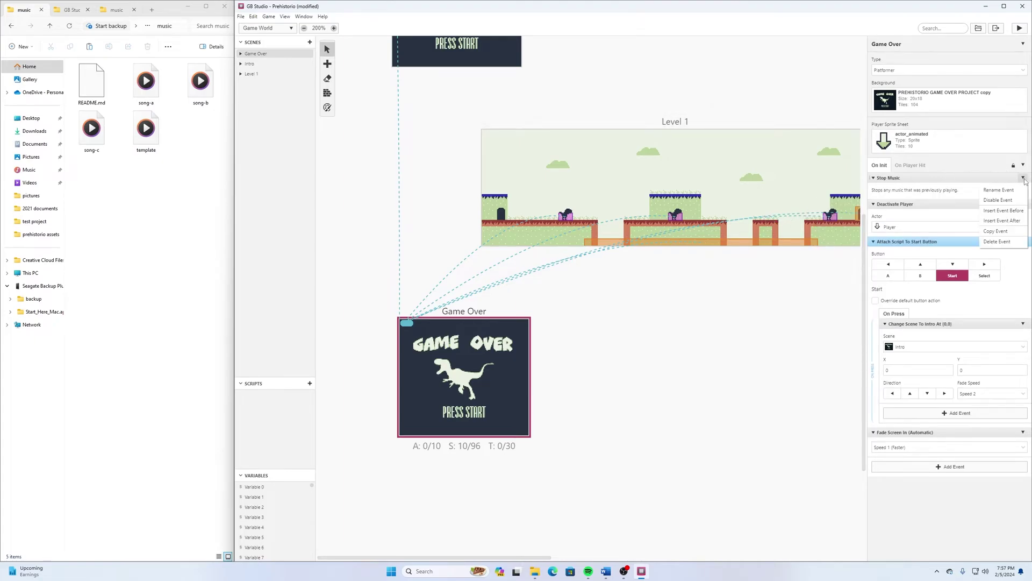
{"action": "left_click", "coordinate": [1017, 220]}
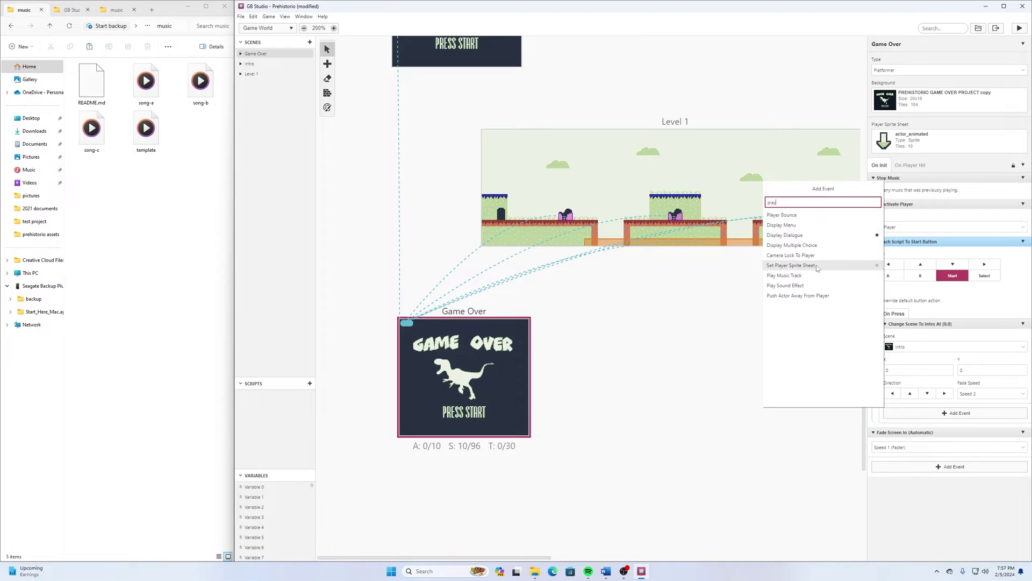
{"action": "left_click", "coordinate": [785, 275]}
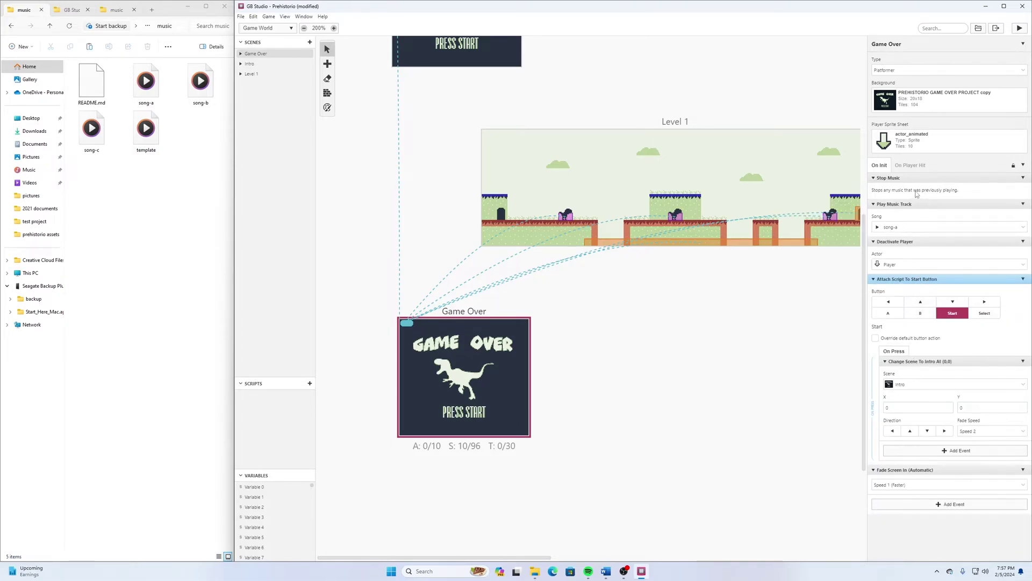
{"action": "left_click", "coordinate": [917, 228]}
{"action": "left_click", "coordinate": [909, 266]}
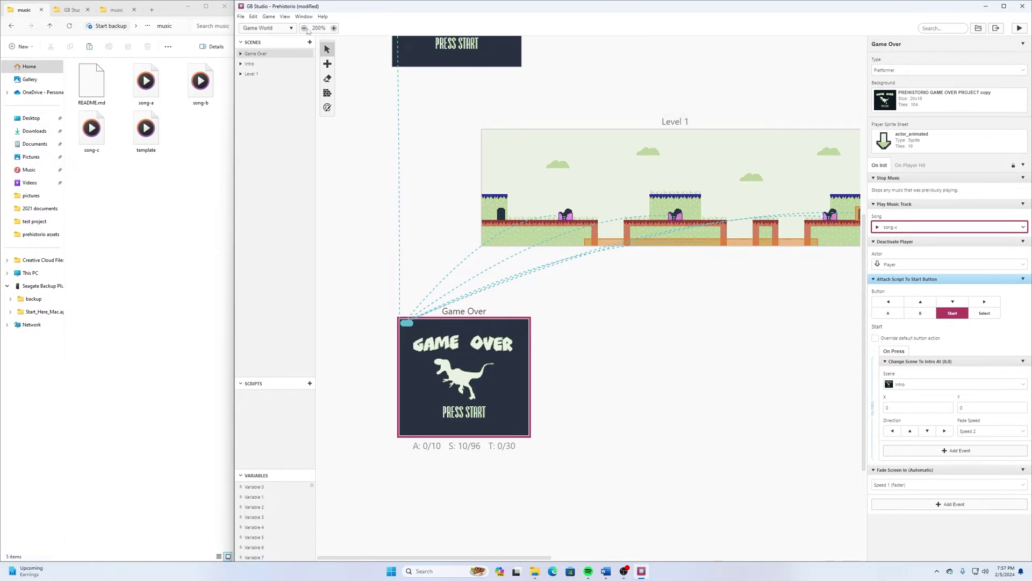
{"action": "left_click", "coordinate": [245, 18]}
{"action": "left_click", "coordinate": [291, 59]}
Add Stop Music above the Change Scene event in Game Over's Start press script
{"action": "left_click", "coordinate": [961, 451]}
{"action": "type", "text": "music"}
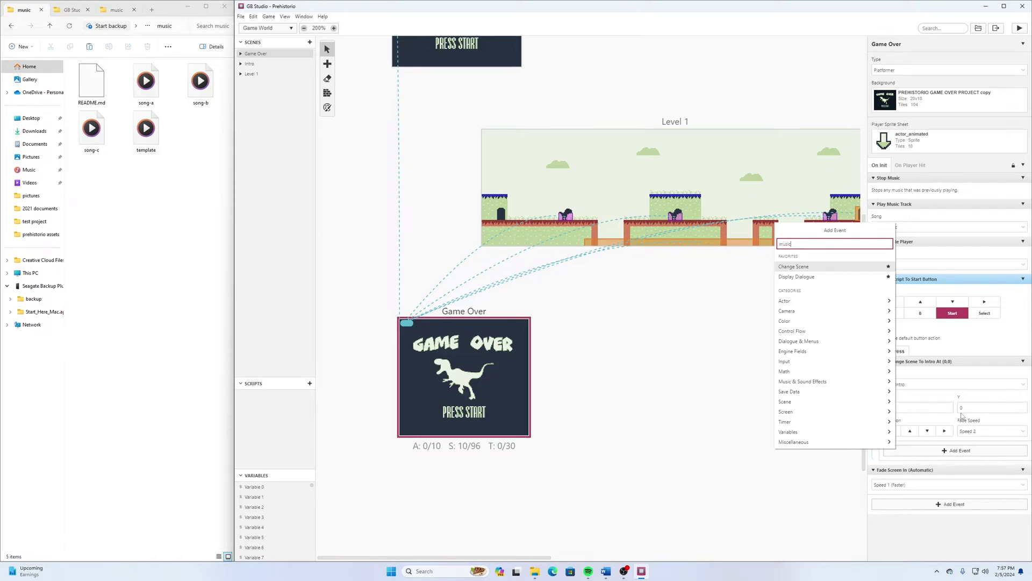
{"action": "left_click", "coordinate": [802, 262]}
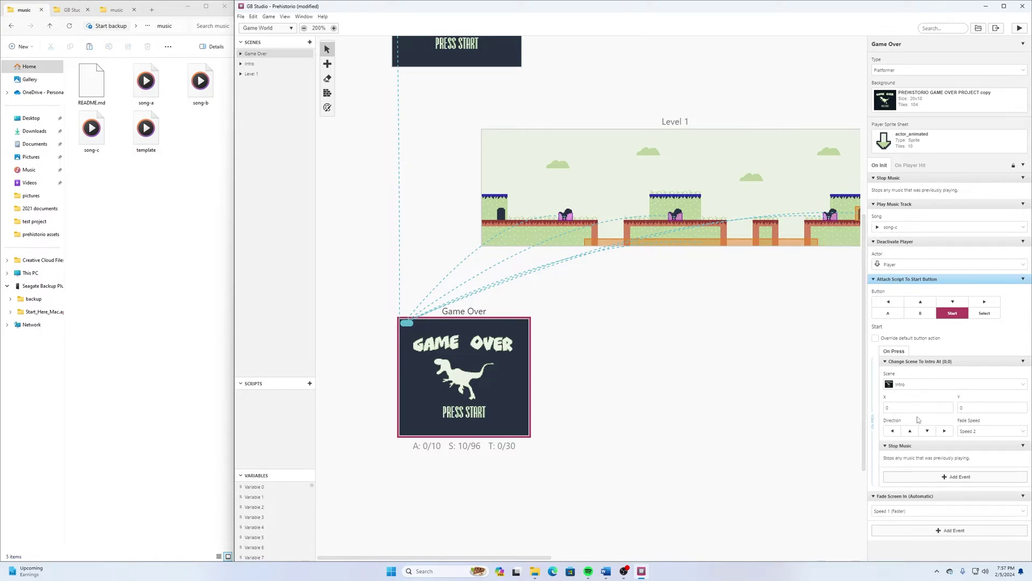
{"action": "left_click_drag", "start_coordinate": [925, 447], "coordinate": [931, 376]}
Save the project and select Level 1's first dino actor
{"action": "left_click", "coordinate": [241, 16]}
{"action": "left_click", "coordinate": [251, 56]}
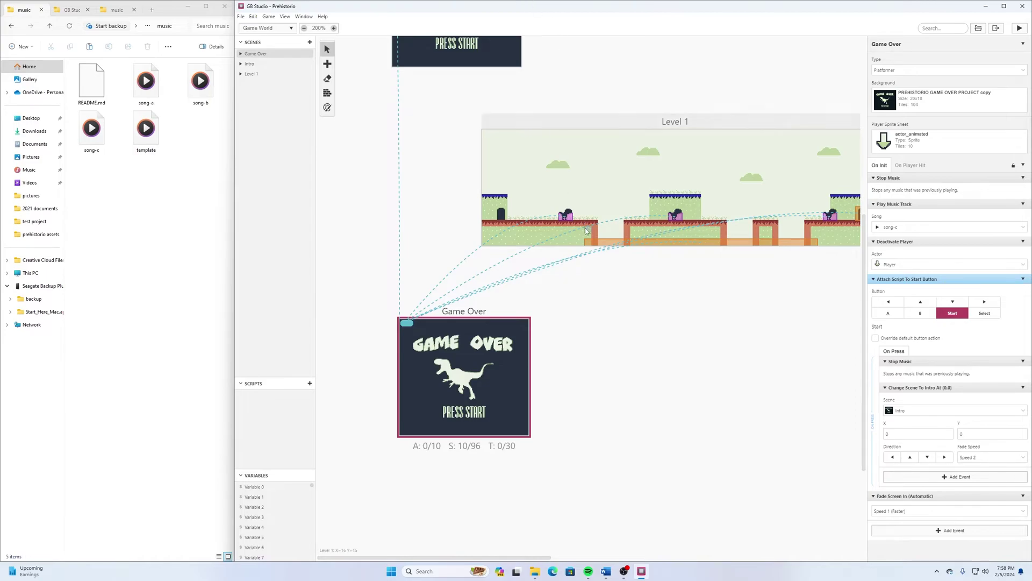
{"action": "left_click", "coordinate": [567, 217]}
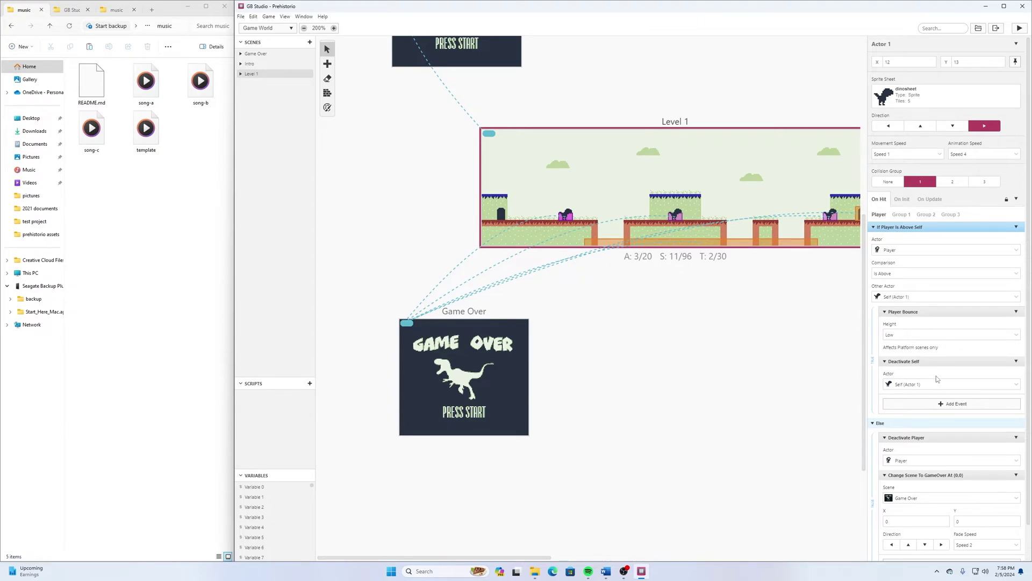
Add a Play Sound Effect event set to Crash at the top of Actor 1's stomp branch
{"action": "left_click", "coordinate": [939, 405]}
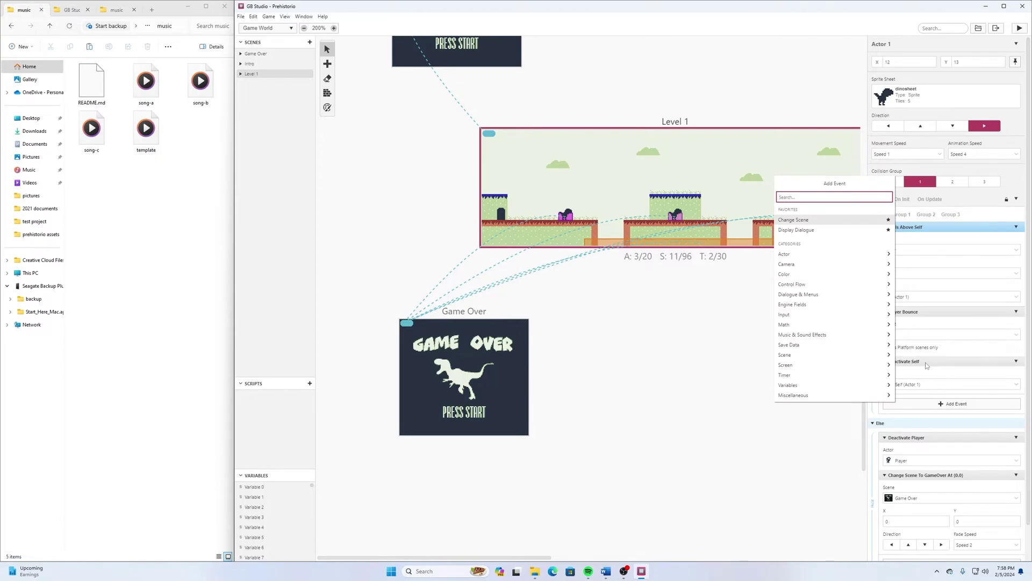
{"action": "type", "text": "sound"}
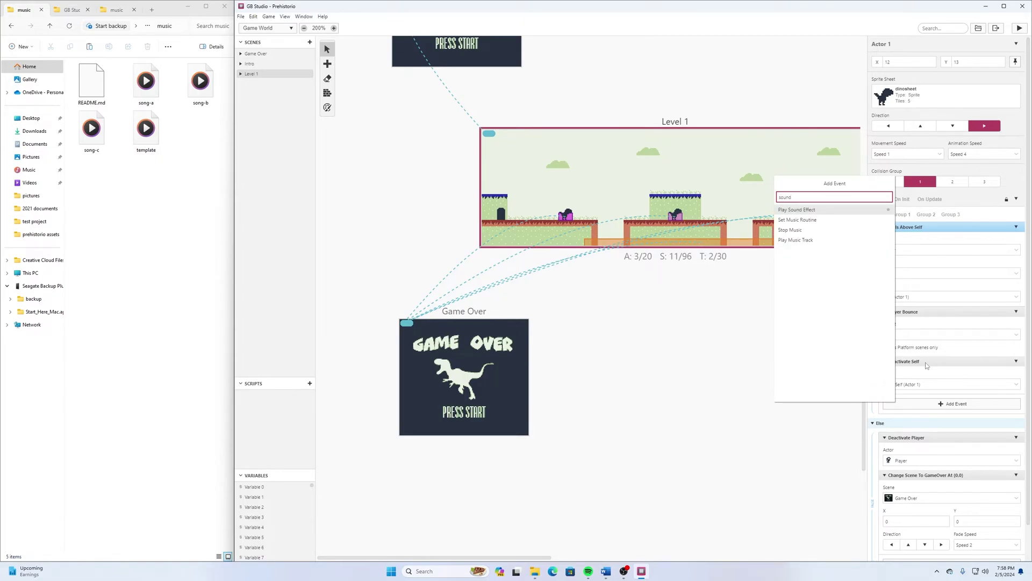
{"action": "key", "text": "Return"}
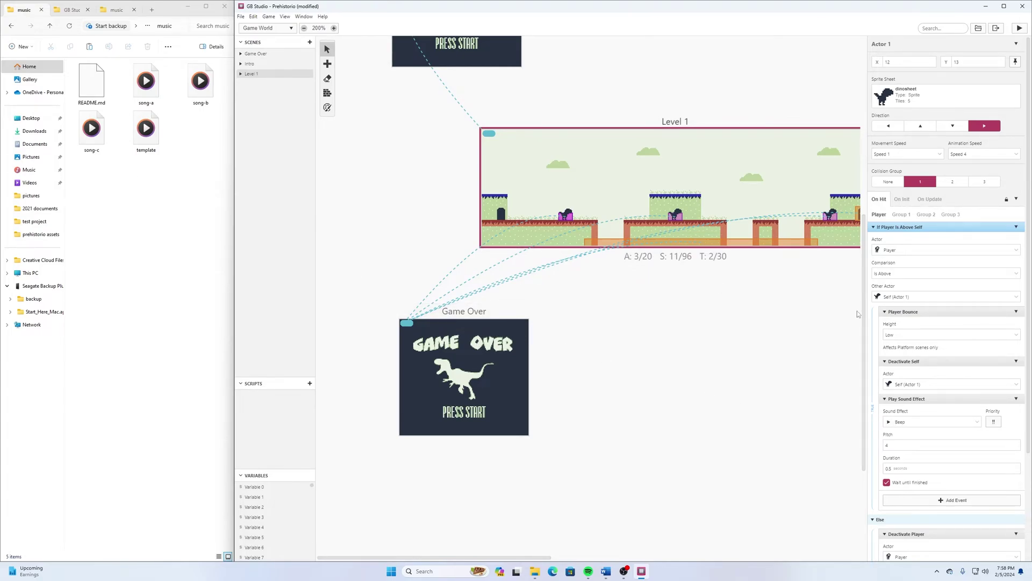
{"action": "left_click", "coordinate": [978, 425]}
{"action": "left_click", "coordinate": [935, 465]}
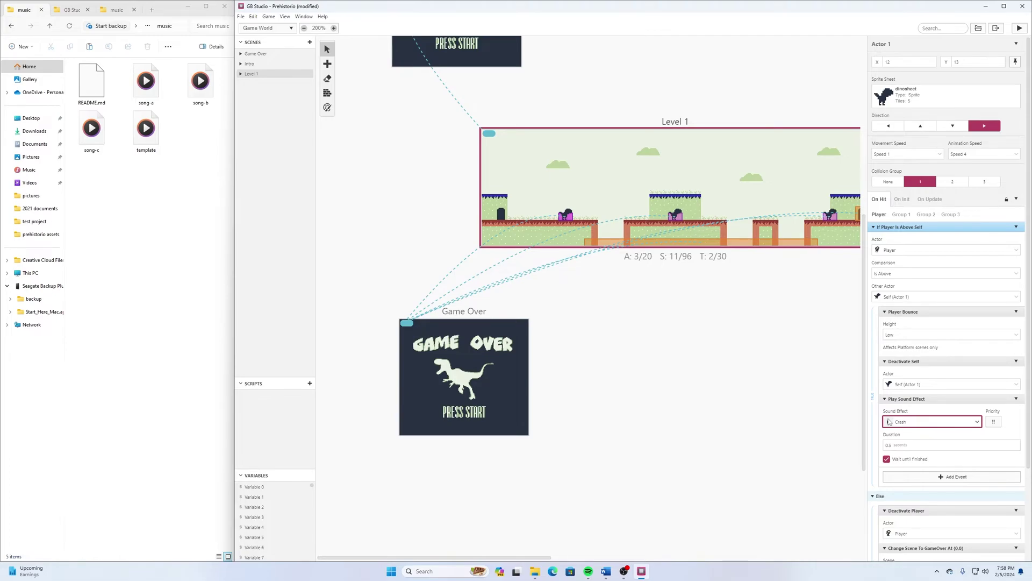
{"action": "left_click_drag", "start_coordinate": [908, 401], "coordinate": [911, 325]}
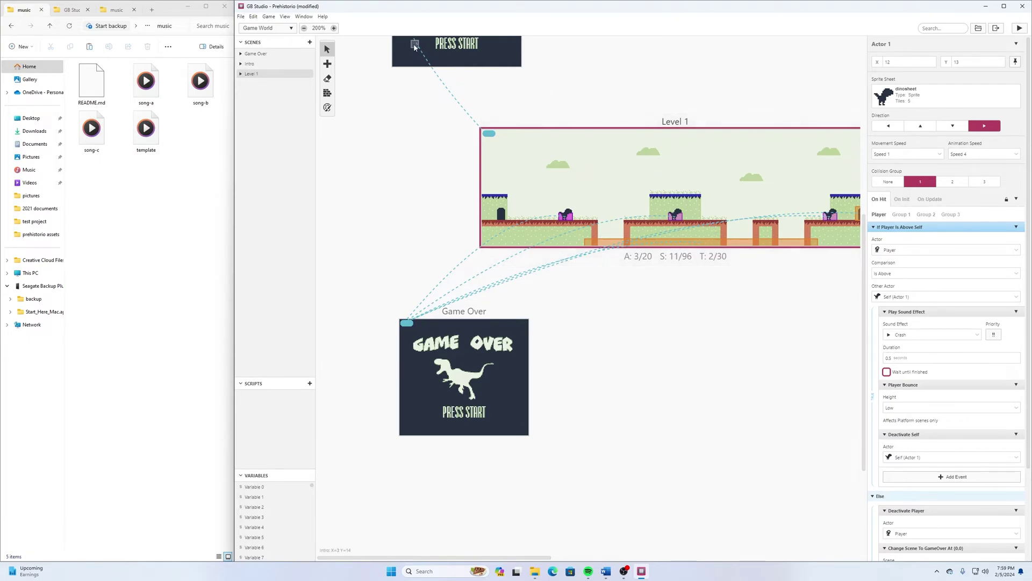
Add Stop Music above Deactivate Player in Actor 1's Else branch, then save the project
{"action": "scroll", "coordinate": [893, 371], "scroll_direction": "down", "scroll_amount": 2}
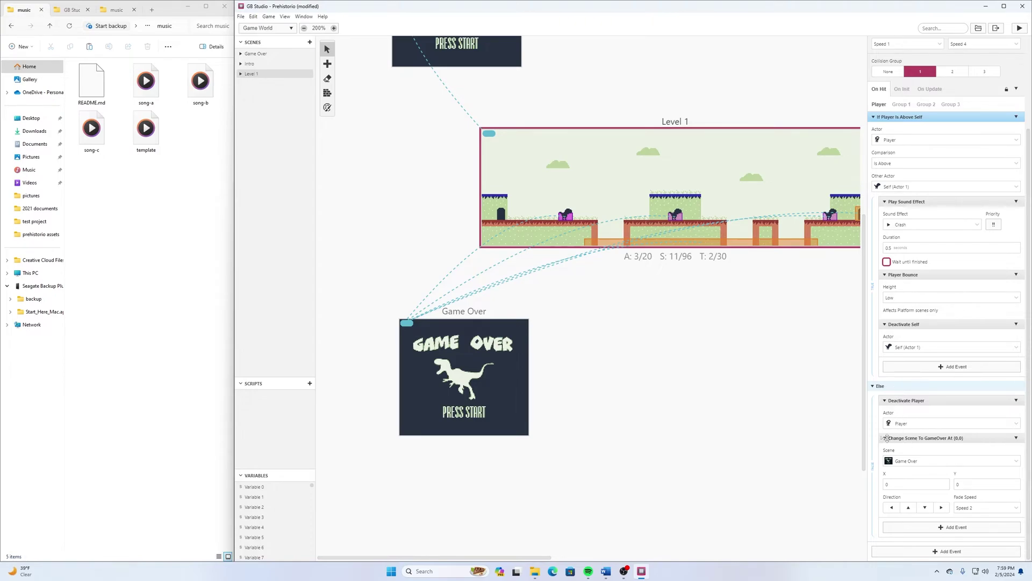
{"action": "left_click", "coordinate": [931, 529]}
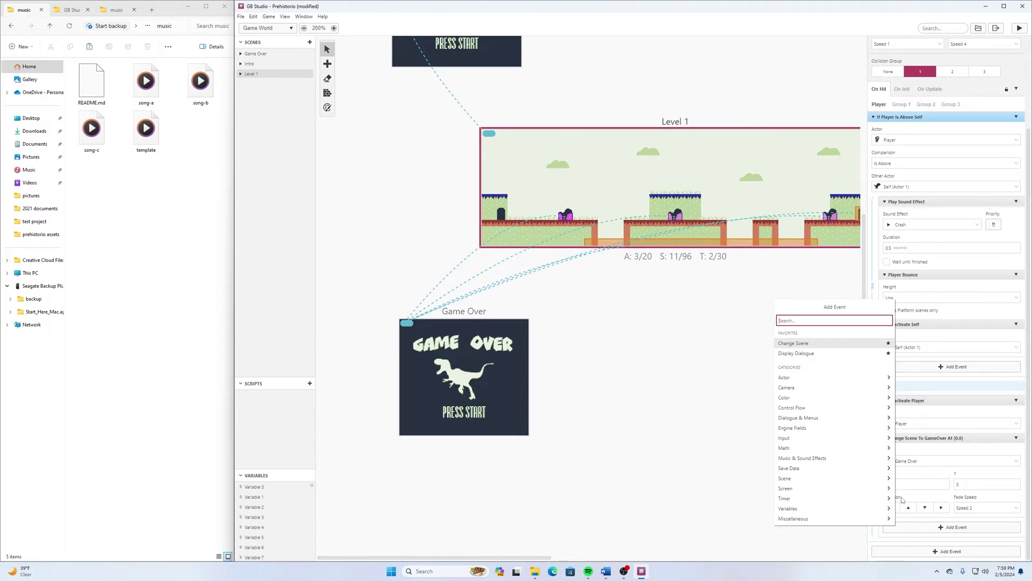
{"action": "type", "text": "stop"}
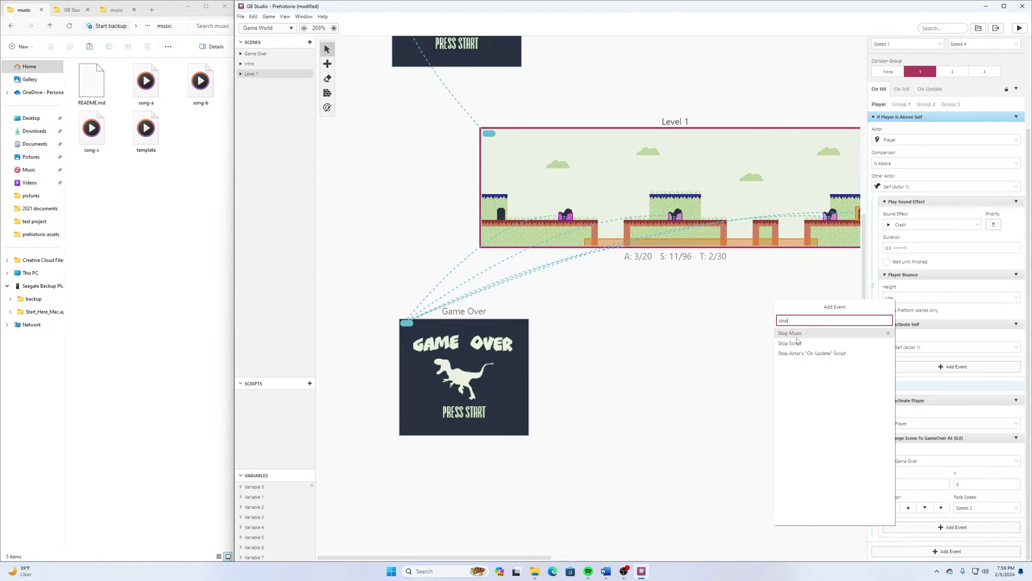
{"action": "left_click", "coordinate": [799, 333]}
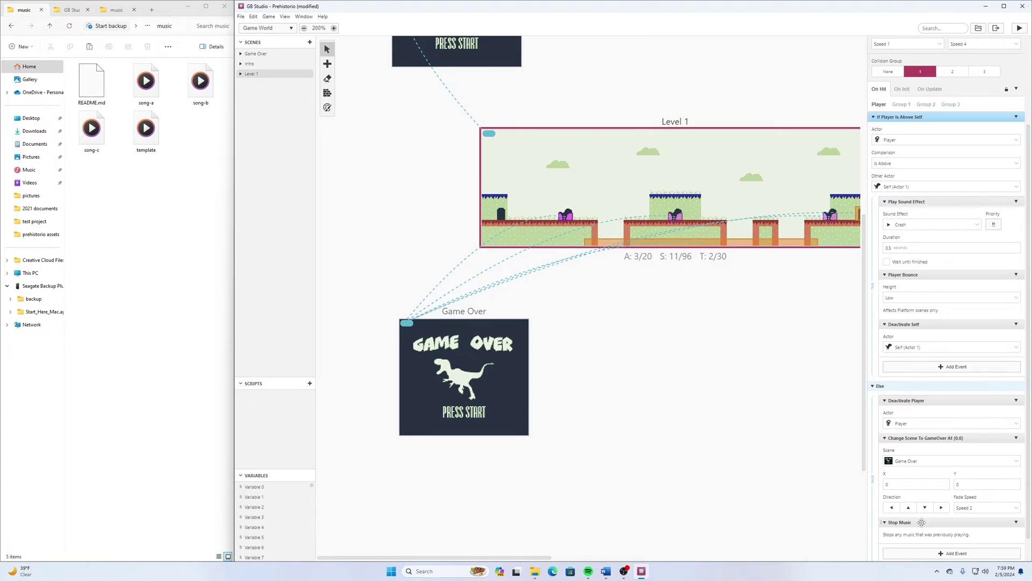
{"action": "left_click_drag", "start_coordinate": [922, 522], "coordinate": [920, 398]}
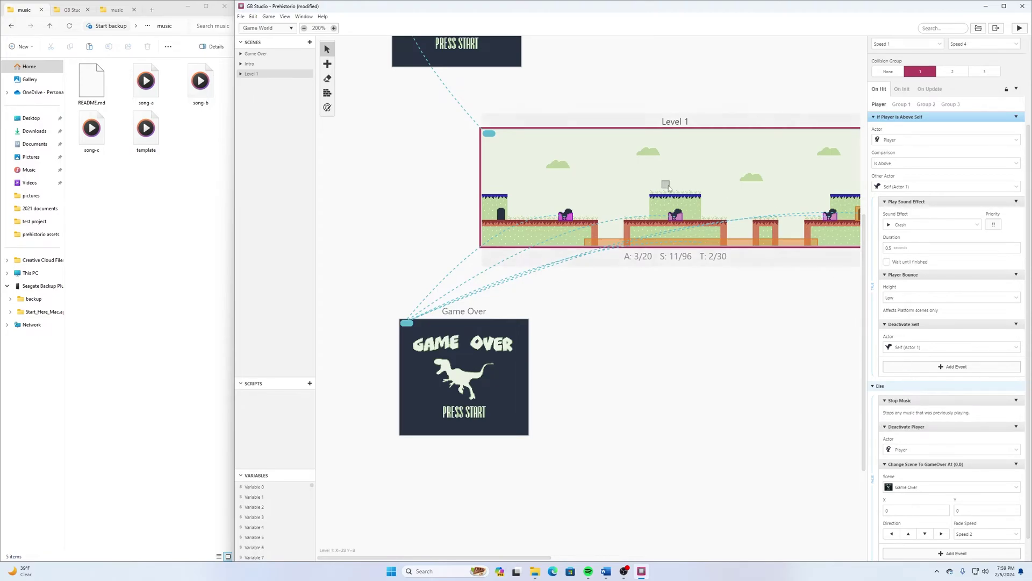
{"action": "left_click", "coordinate": [241, 16]}
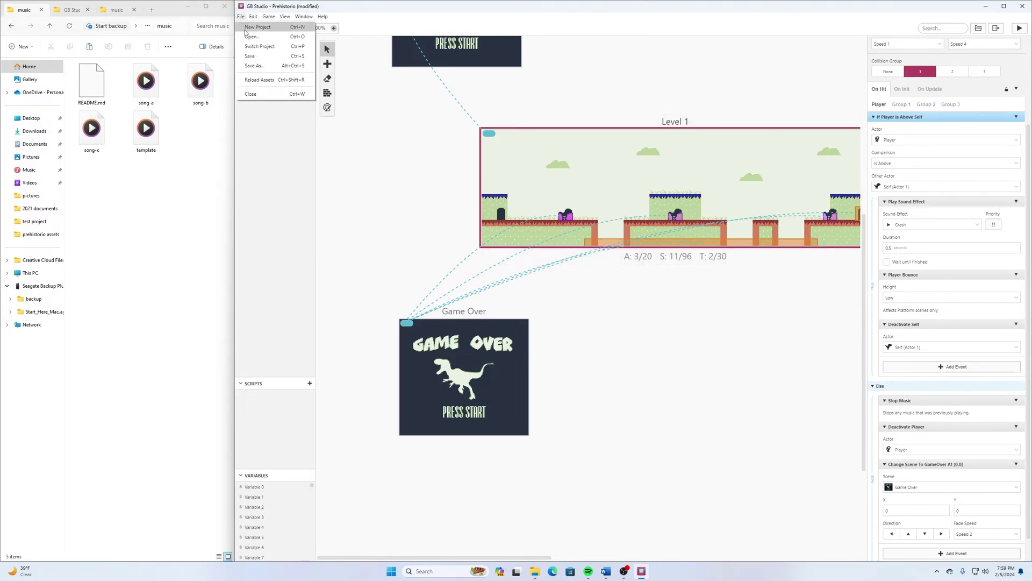
{"action": "left_click", "coordinate": [255, 55]}
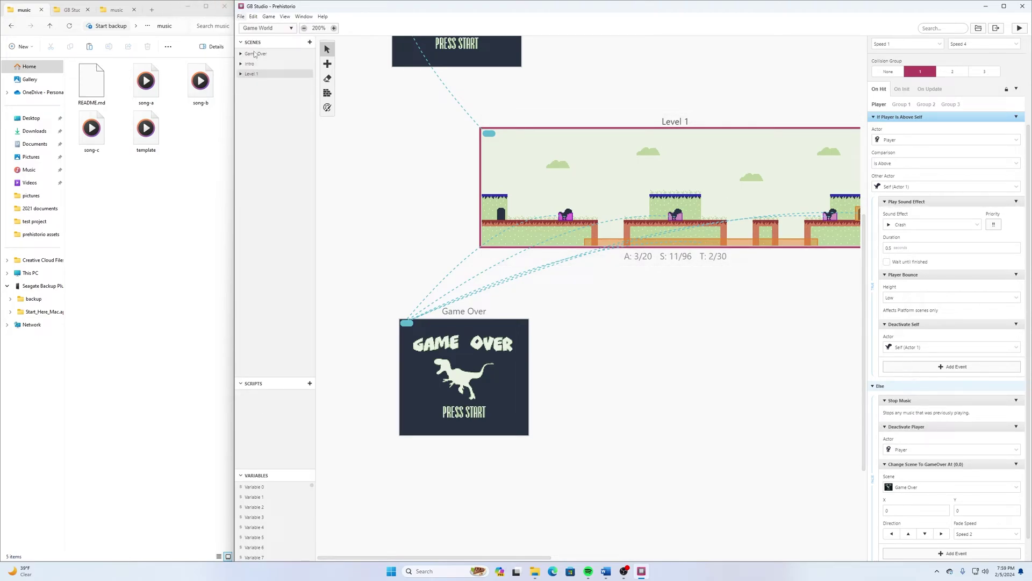
Paste the copied Crash sound and Stop Music events into Actor 2 and Actor 3, then save
{"action": "left_click", "coordinate": [677, 214]}
{"action": "key", "text": "ctrl+v"}
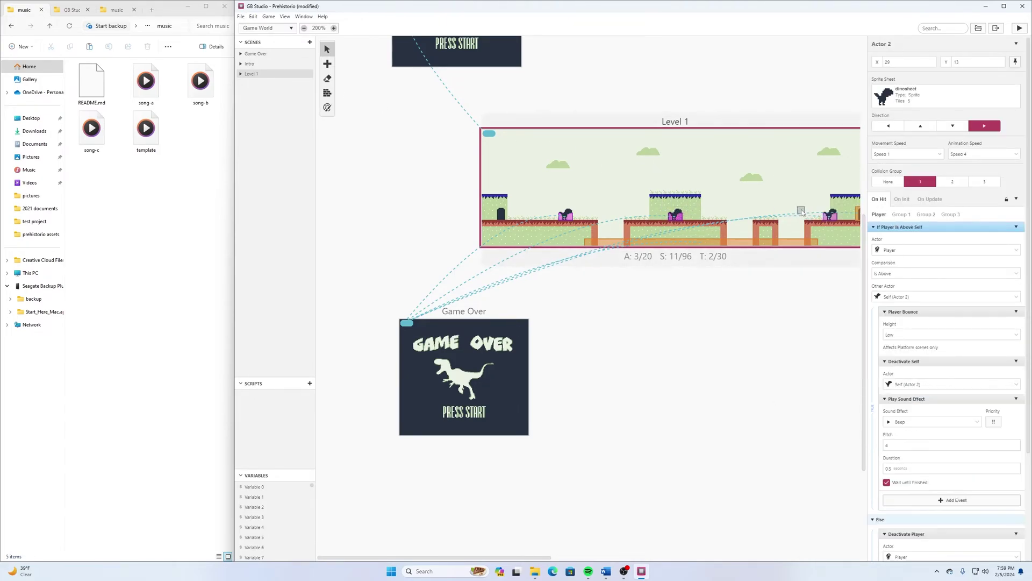
{"action": "scroll", "coordinate": [913, 456], "scroll_direction": "down", "scroll_amount": 2}
{"action": "left_click", "coordinate": [830, 214]}
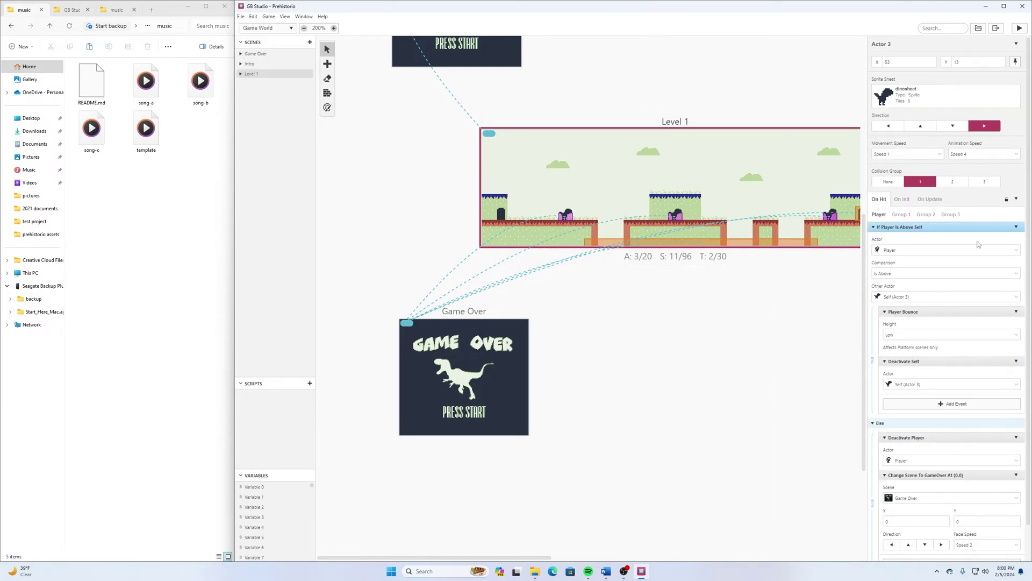
{"action": "key", "text": "ctrl+v"}
{"action": "left_click", "coordinate": [887, 459]}
{"action": "left_click", "coordinate": [634, 143]}
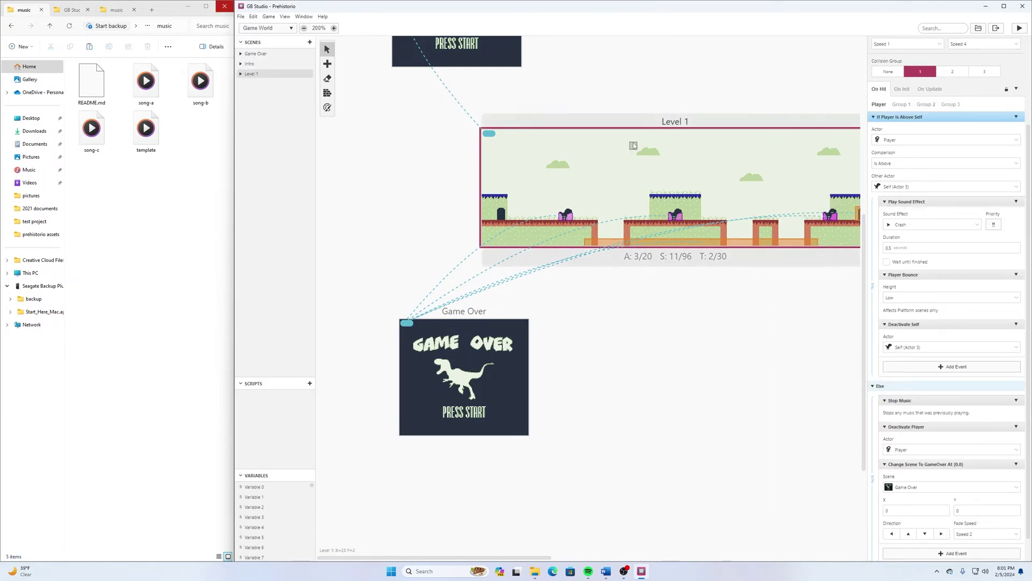
{"action": "left_click", "coordinate": [677, 214]}
{"action": "key", "text": "ctrl+s"}
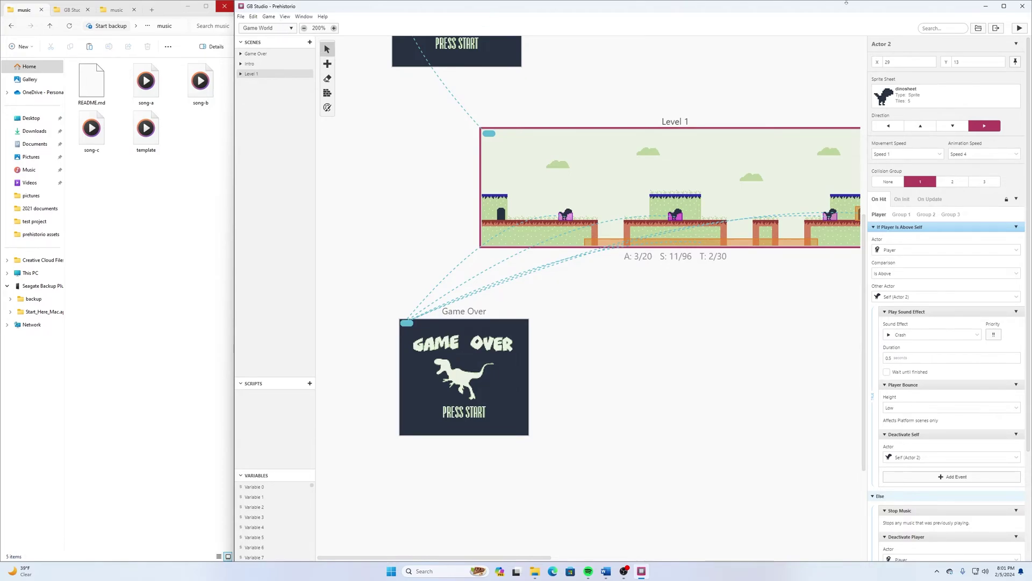
{"action": "scroll", "coordinate": [542, 121], "scroll_direction": "up", "scroll_amount": 3}
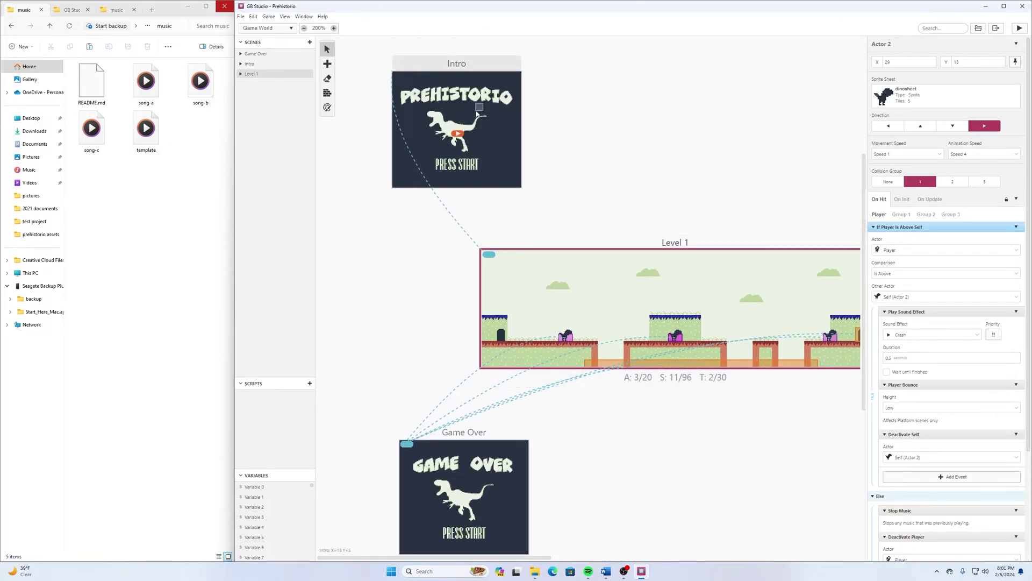
Run the game and play Level 1, stomping a dino and jumping pits until Game Over
{"action": "left_click", "coordinate": [1021, 28]}
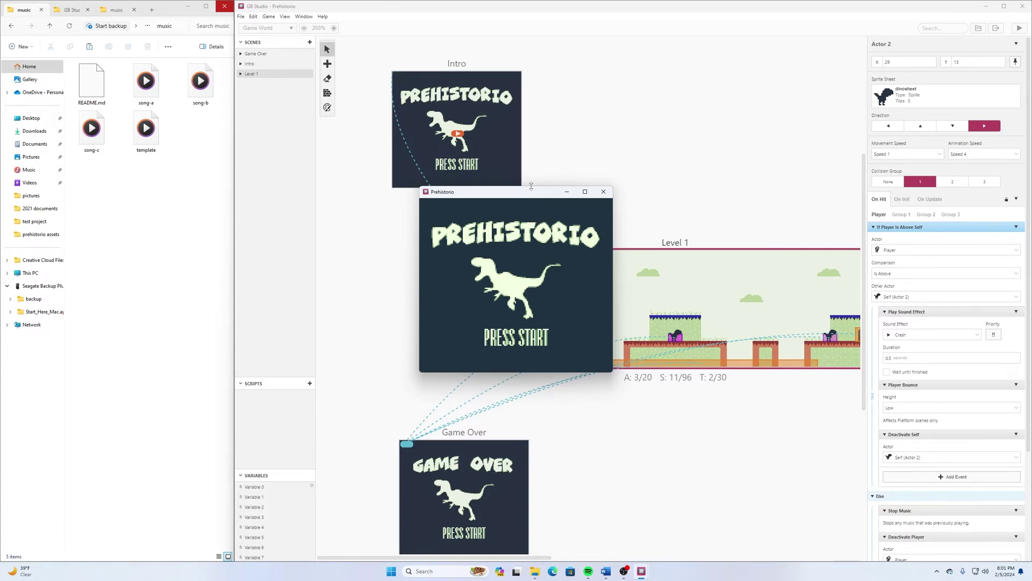
{"action": "key", "text": "Return"}
{"action": "key", "text": "z"}
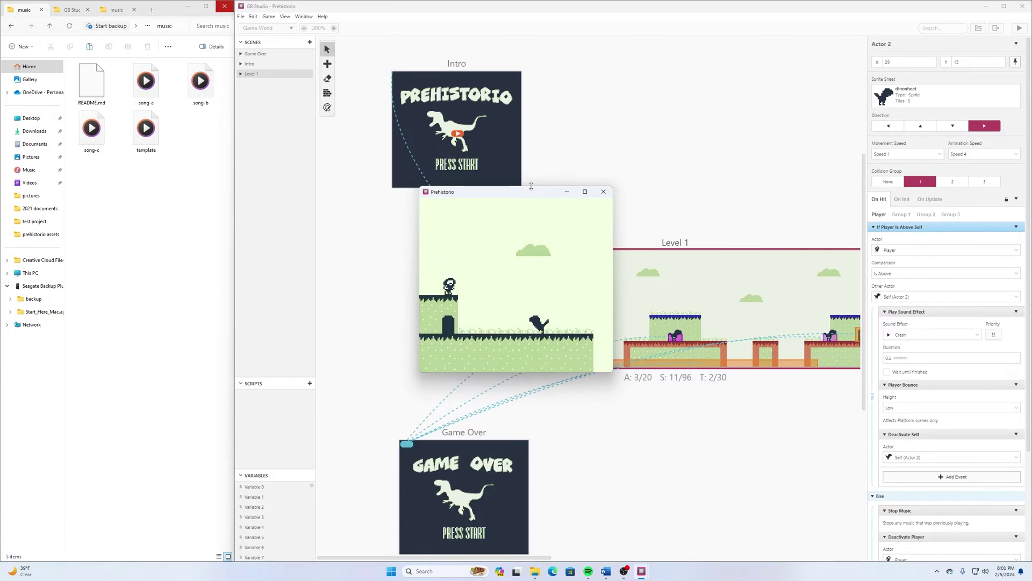
{"action": "key", "text": "Right"}
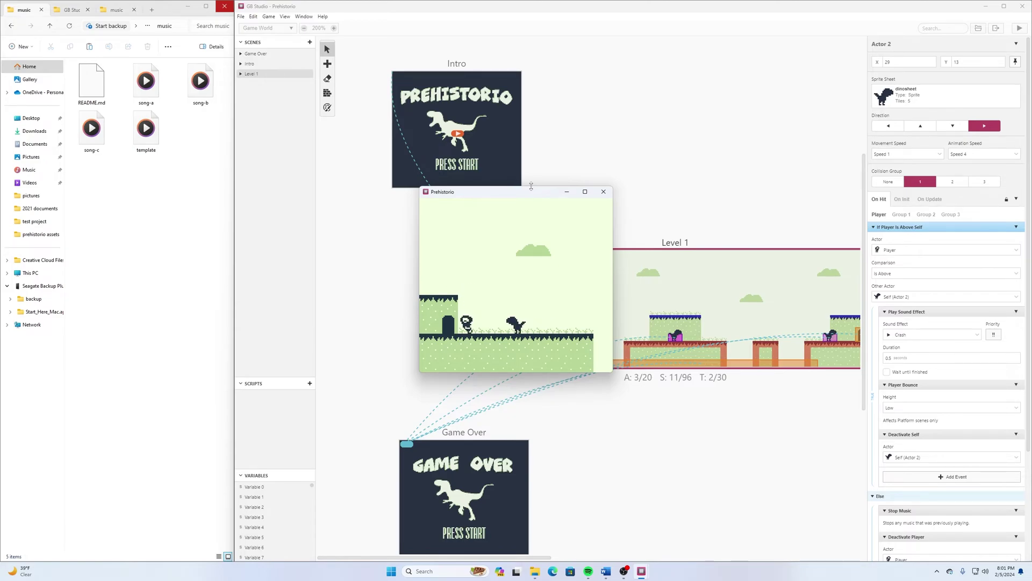
{"action": "key", "text": "z"}
{"action": "key", "text": "Right"}
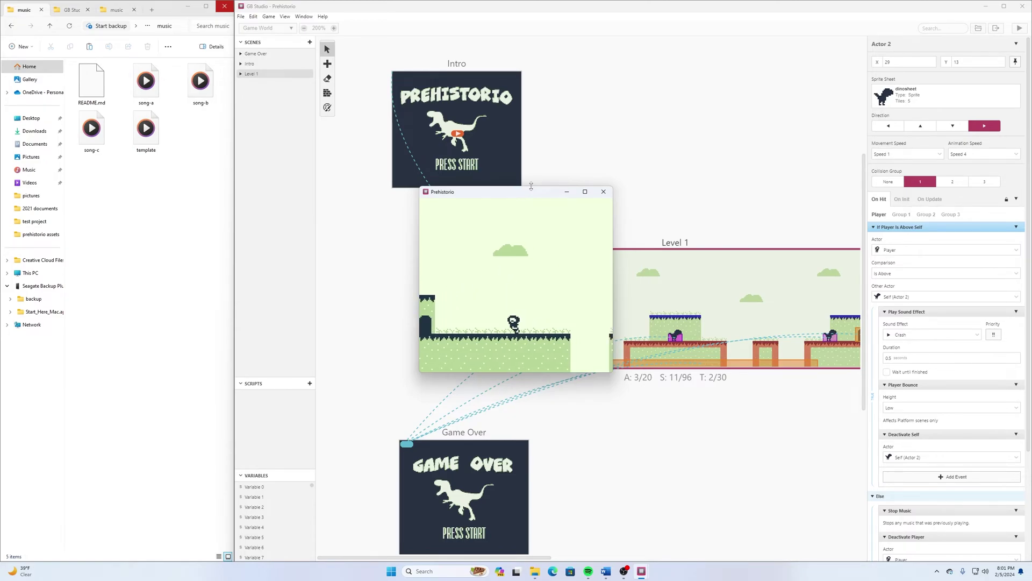
{"action": "key", "text": "Right"}
{"action": "key", "text": "z"}
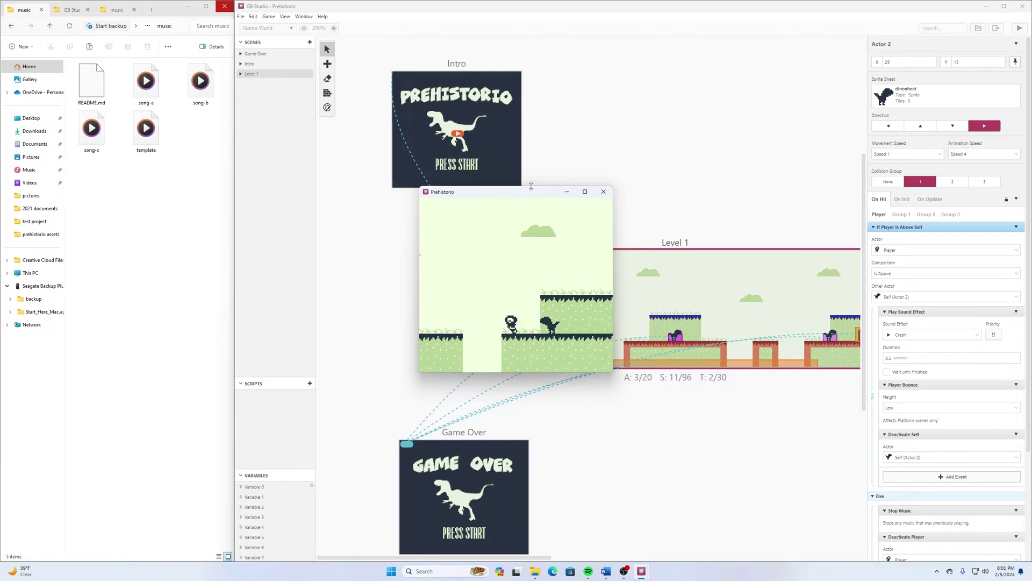
{"action": "key", "text": "z"}
{"action": "key", "text": "Right"}
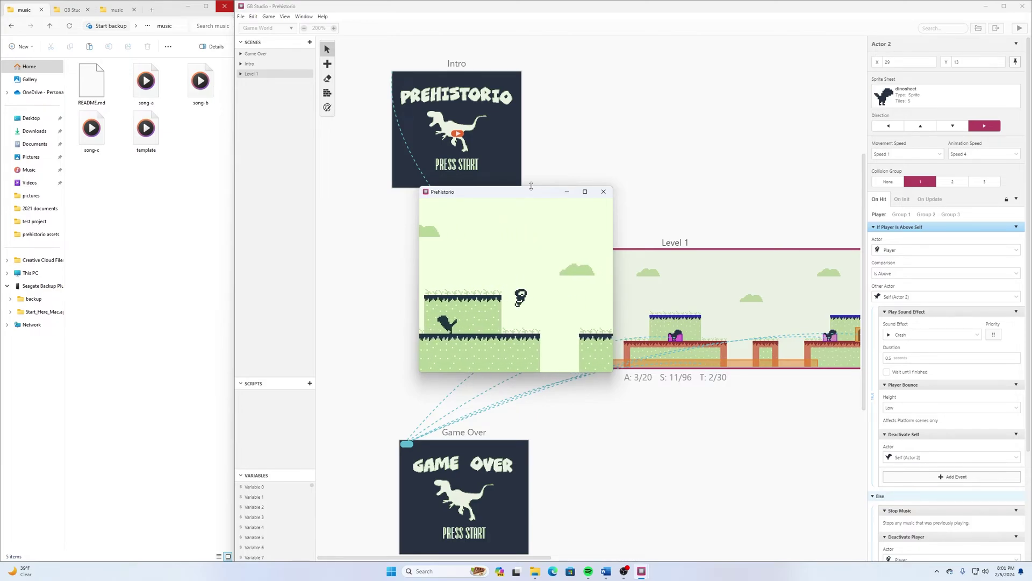
{"action": "key", "text": "Right"}
{"action": "key", "text": "z"}
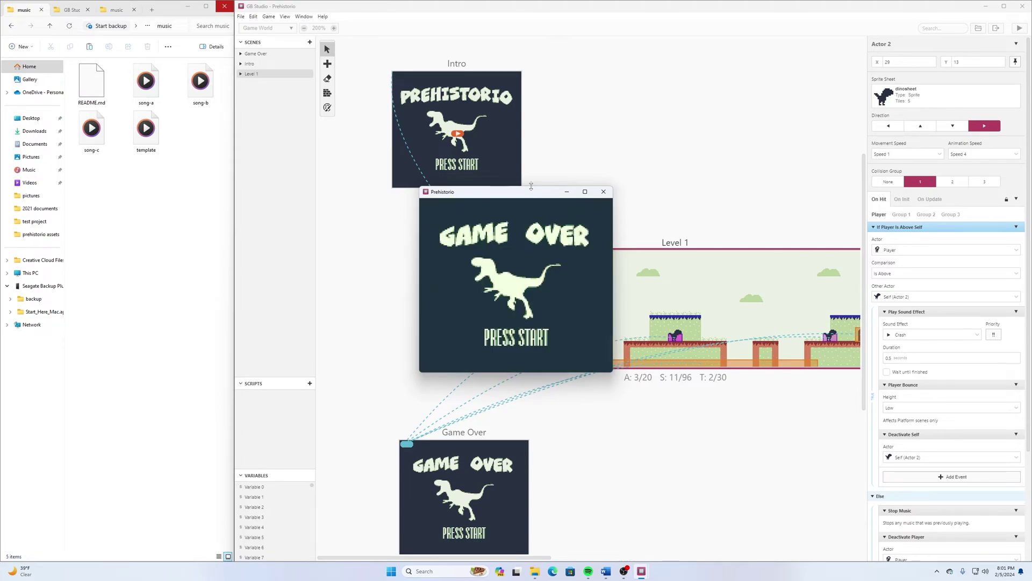
Restart and play Level 1 again across pits, platforms and past the dino enemy
{"action": "key", "text": "Return"}
{"action": "key", "text": "Return"}
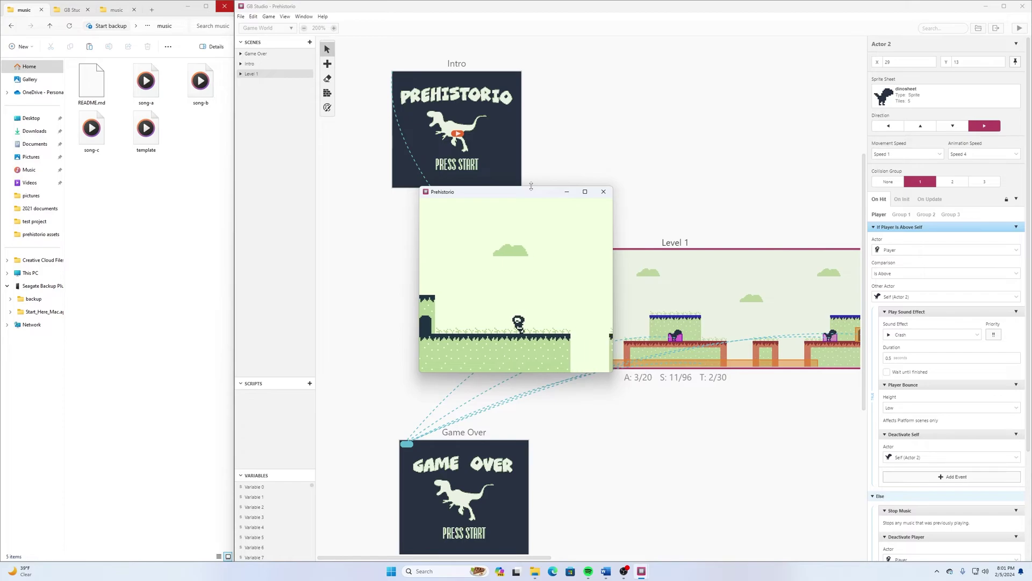
{"action": "key", "text": "Right"}
{"action": "key", "text": "z"}
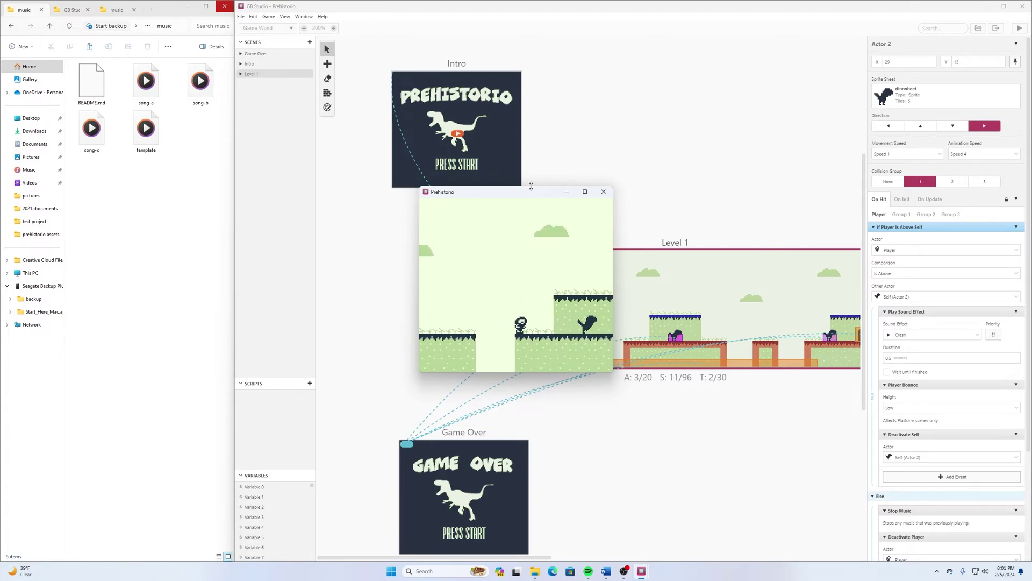
{"action": "key", "text": "Right"}
{"action": "key", "text": "z"}
{"action": "key", "text": "Right"}
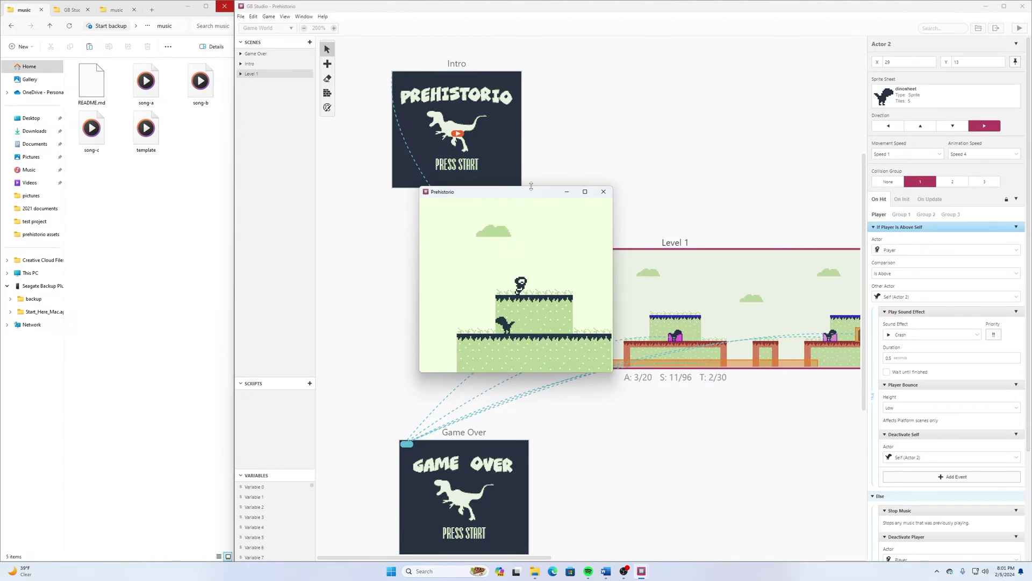
{"action": "key", "text": "z"}
{"action": "key", "text": "Right"}
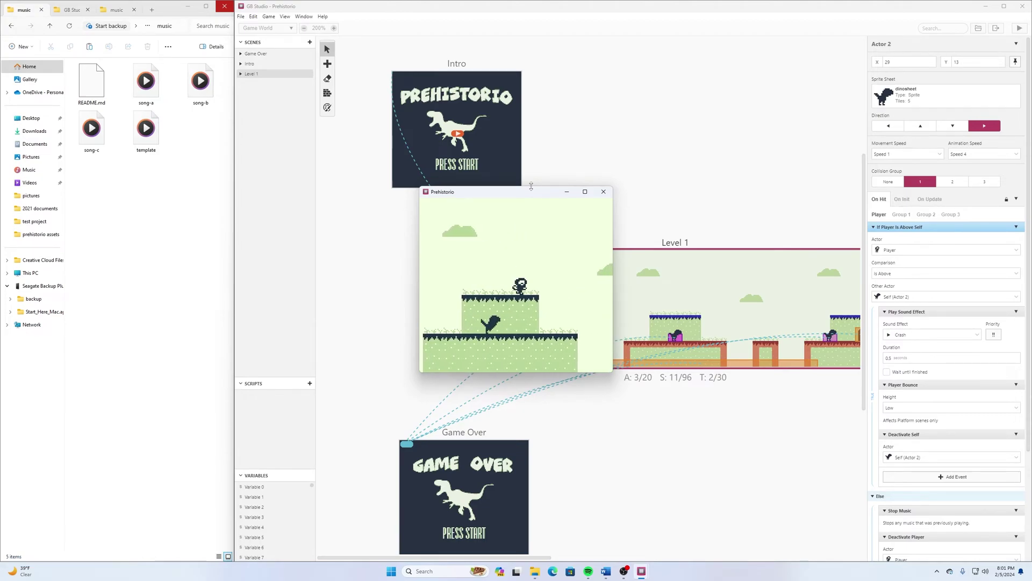
{"action": "key", "text": "Right"}
{"action": "key", "text": "z"}
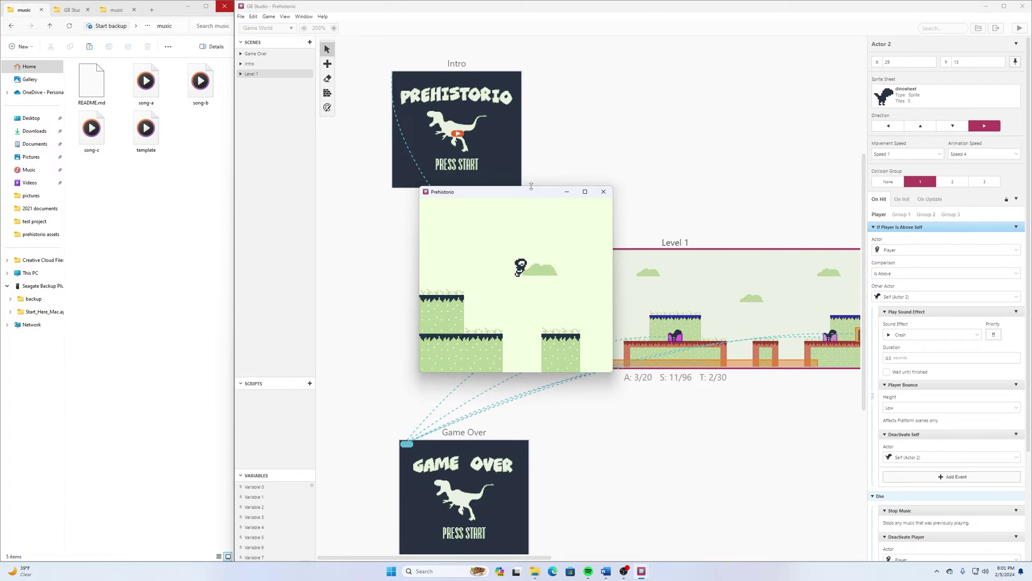
{"action": "key", "text": "z"}
{"action": "key", "text": "Right"}
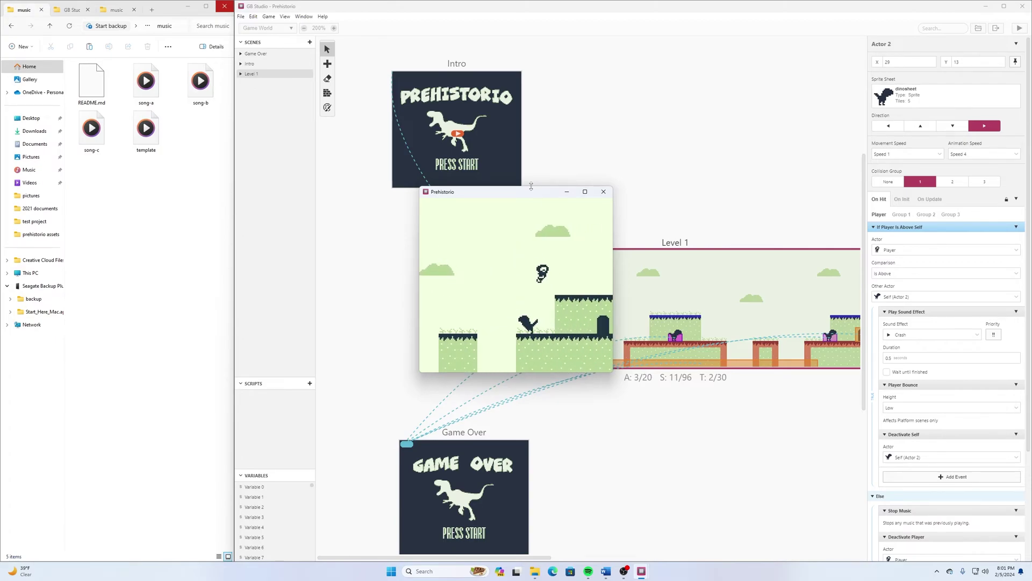
{"action": "key", "text": "Right"}
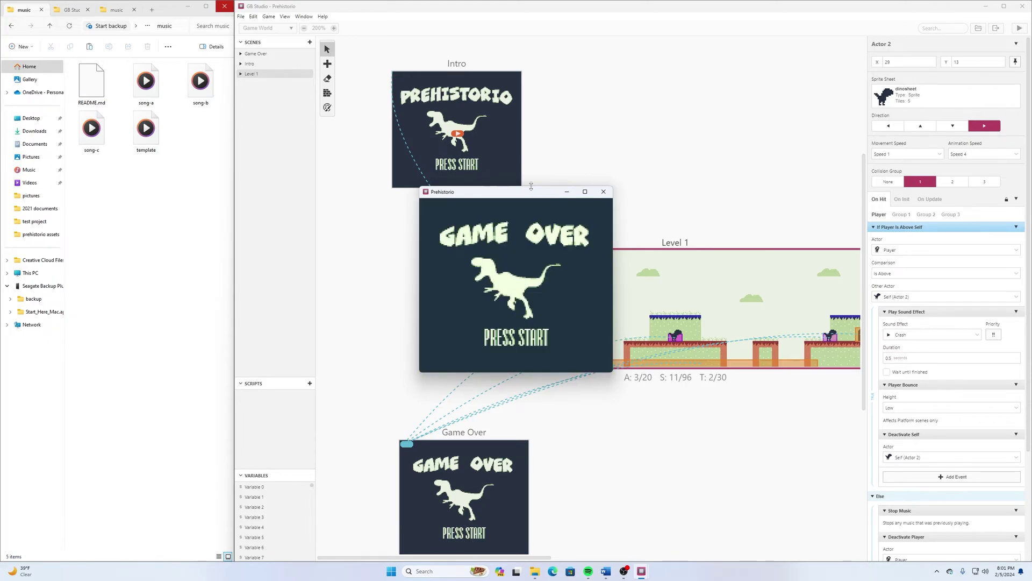
Test Game Over by crashing into an enemy, then by falling into a pit
{"action": "key", "text": "Return"}
{"action": "key", "text": "Return"}
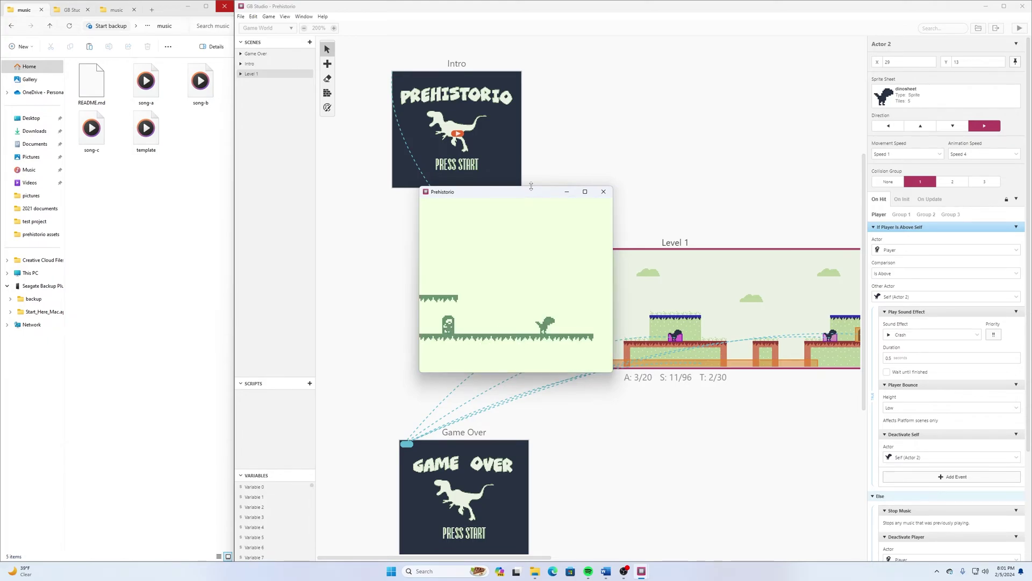
{"action": "key", "text": "z"}
{"action": "key", "text": "Right"}
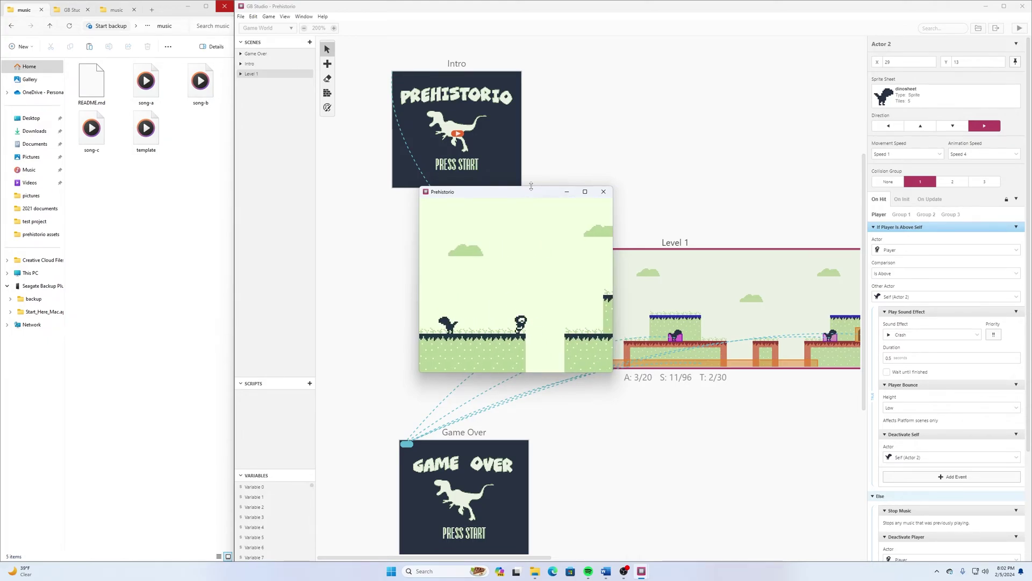
{"action": "key", "text": "Return"}
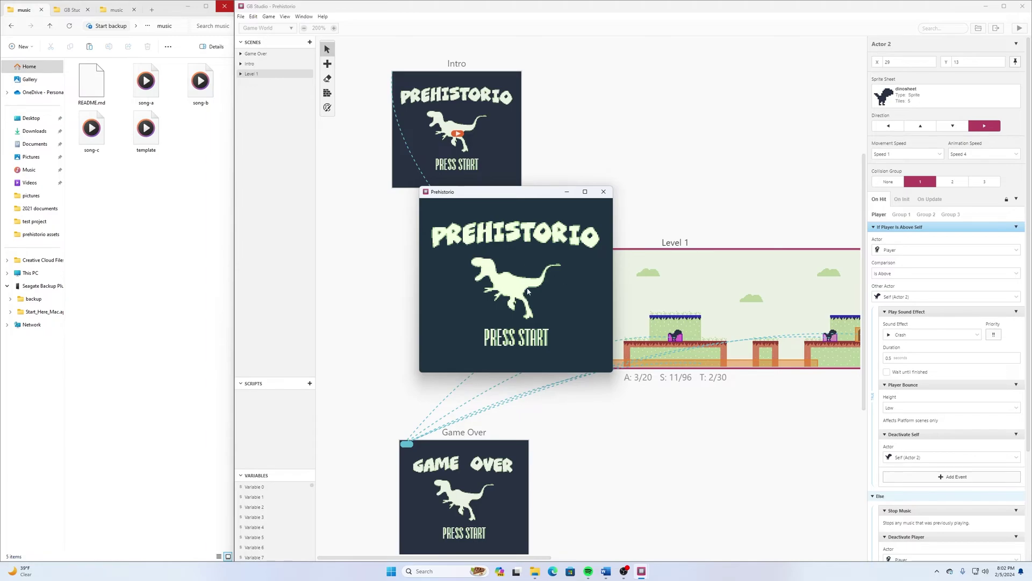
{"action": "key", "text": "Return"}
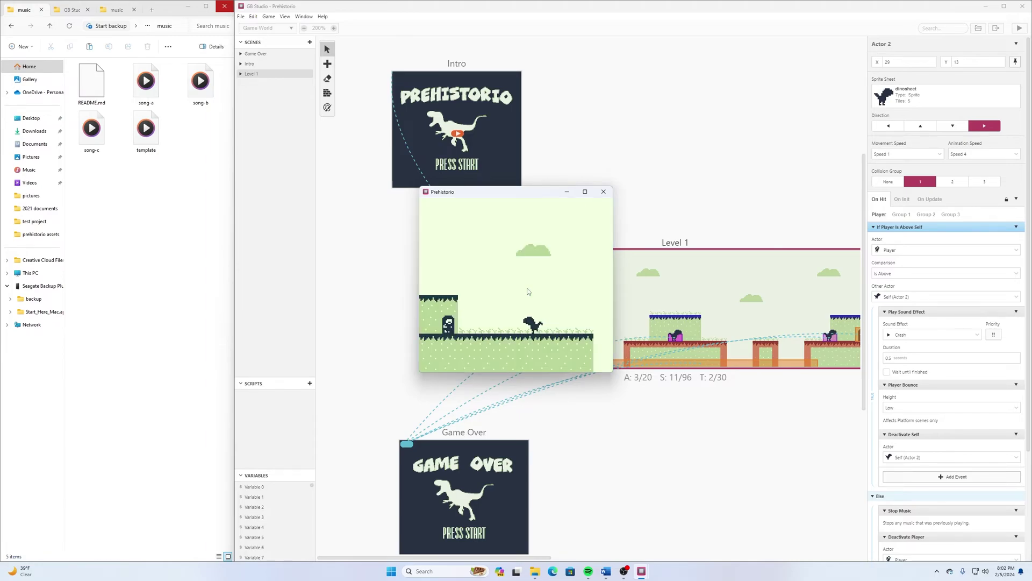
{"action": "key", "text": "Right"}
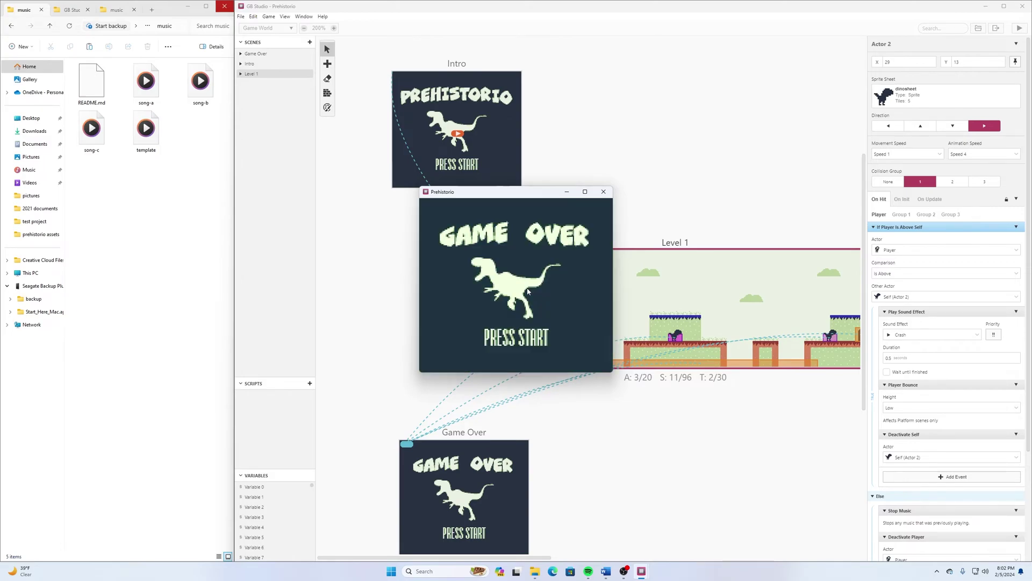
{"action": "key", "text": "Return"}
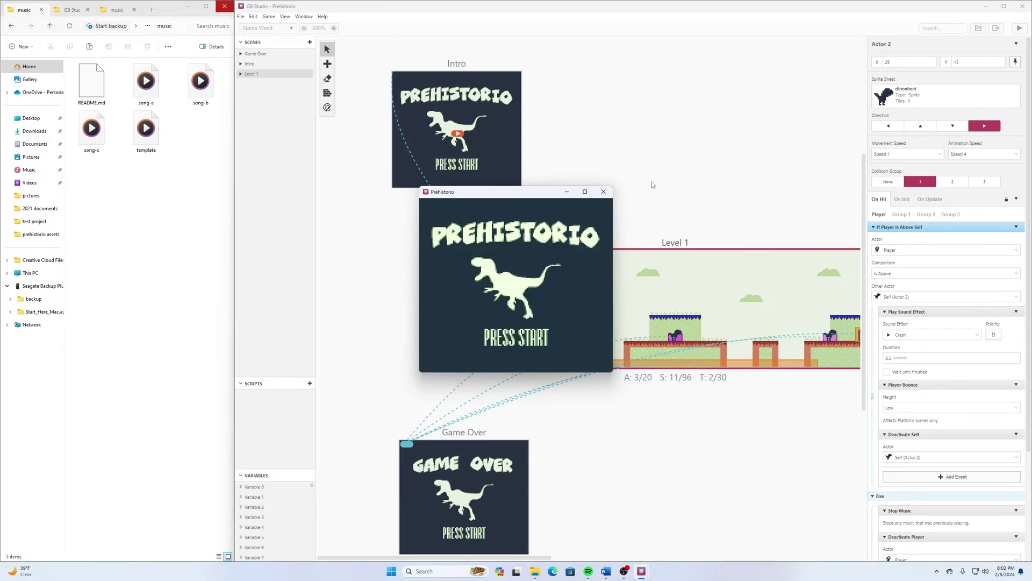
Close the game preview and export Prehistorio through Export As > Export Pocket
{"action": "left_click", "coordinate": [608, 197]}
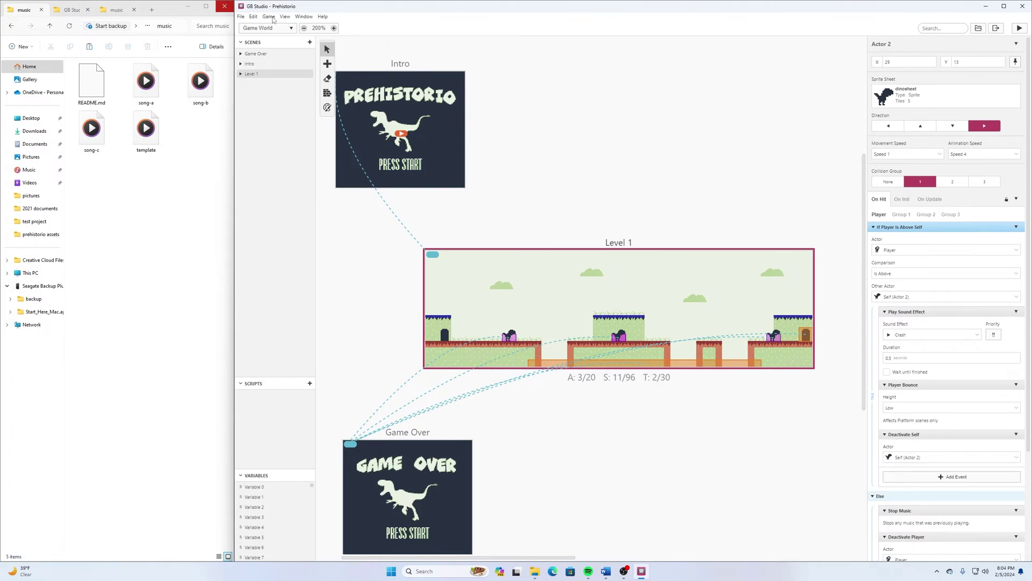
{"action": "left_click", "coordinate": [269, 16]}
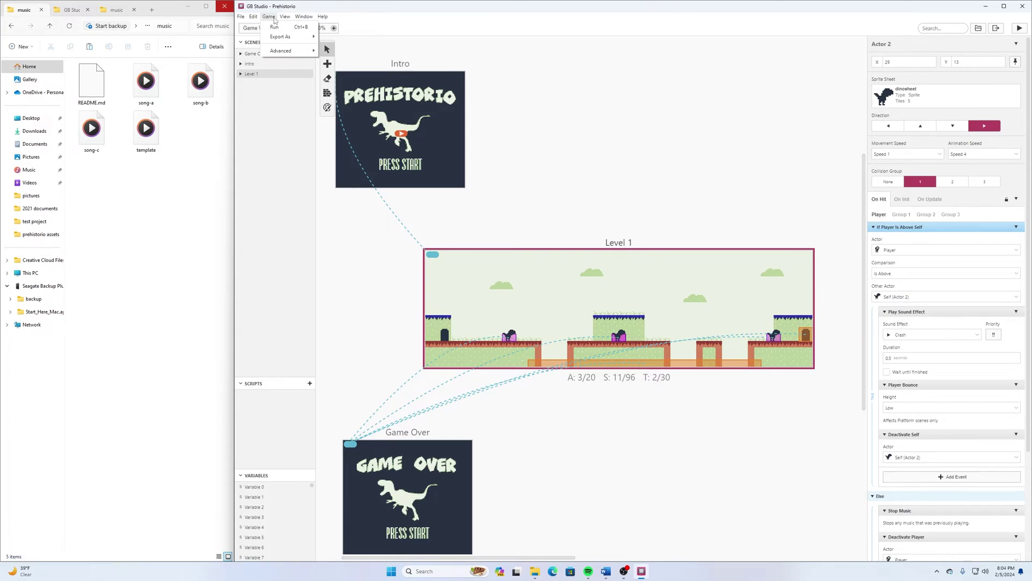
{"action": "mouse_move", "coordinate": [306, 36]}
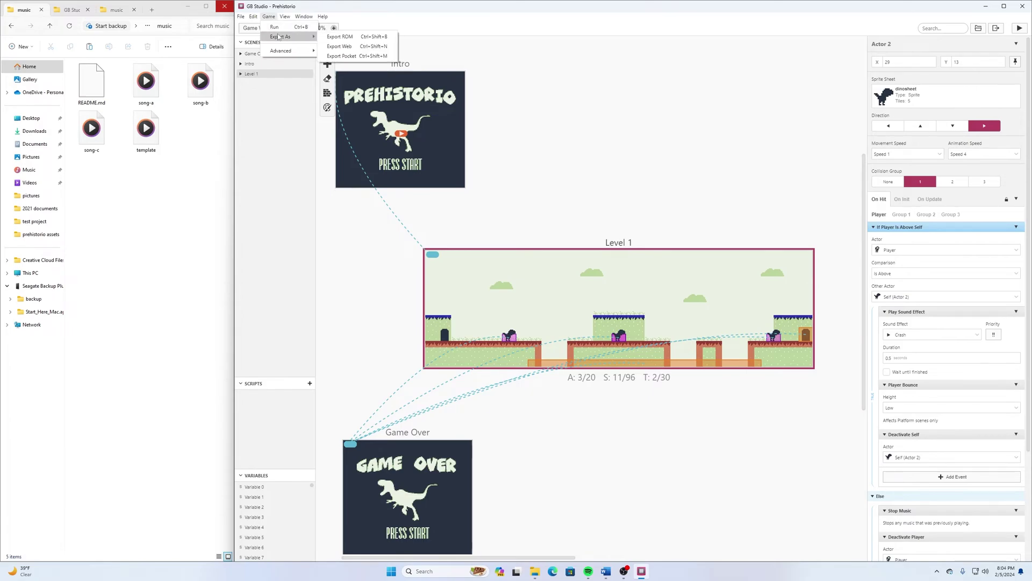
{"action": "left_click", "coordinate": [343, 56]}
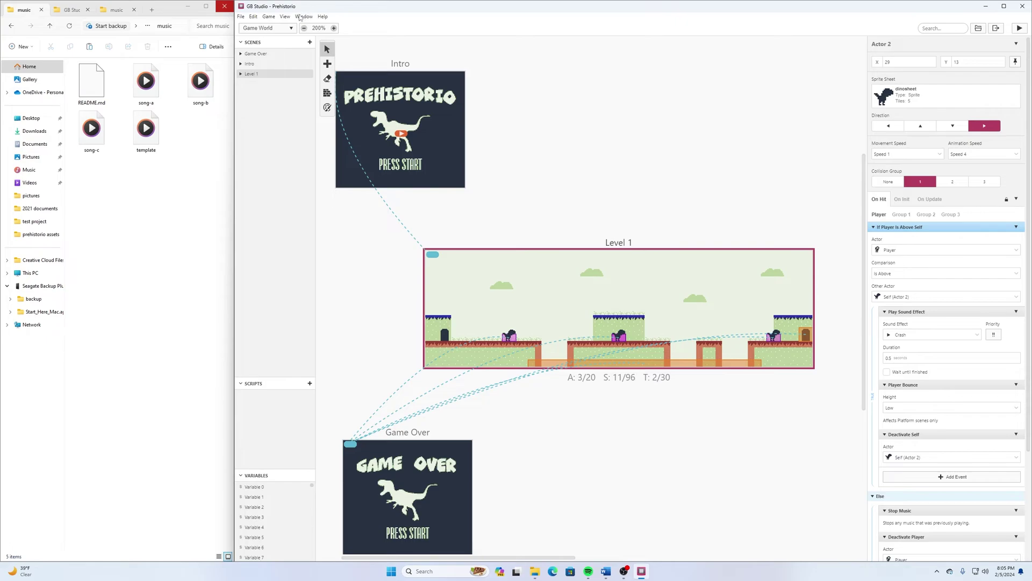
{"action": "left_click", "coordinate": [270, 17]}
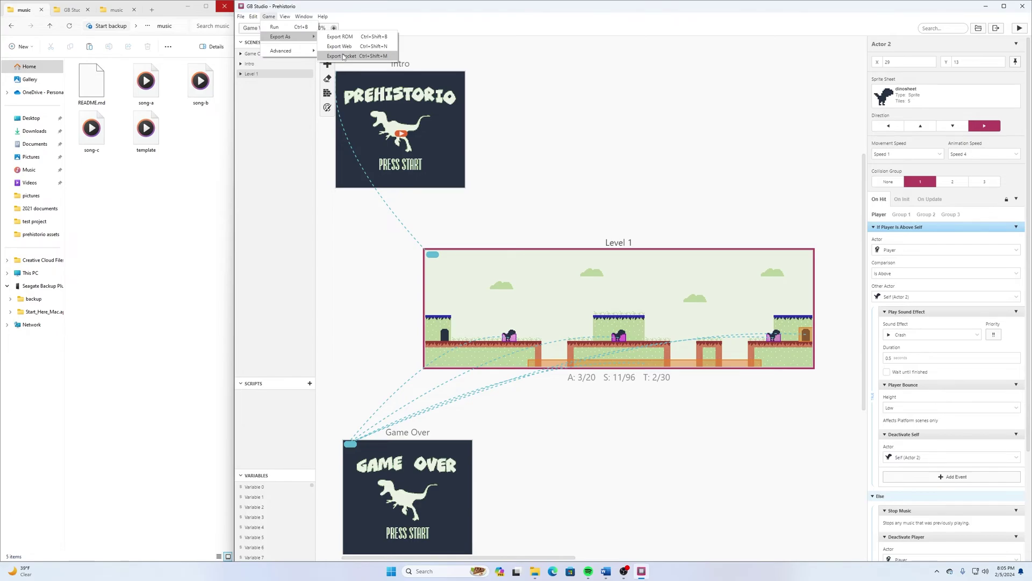
{"action": "left_click", "coordinate": [343, 55]}
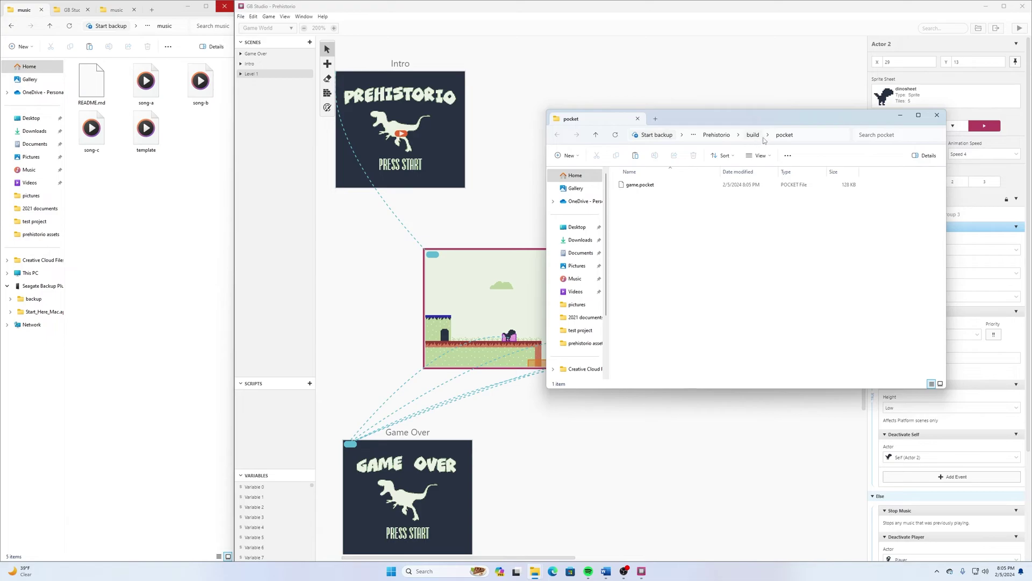
Select game.pocket in the build\pocket folder
{"action": "left_click", "coordinate": [636, 187]}
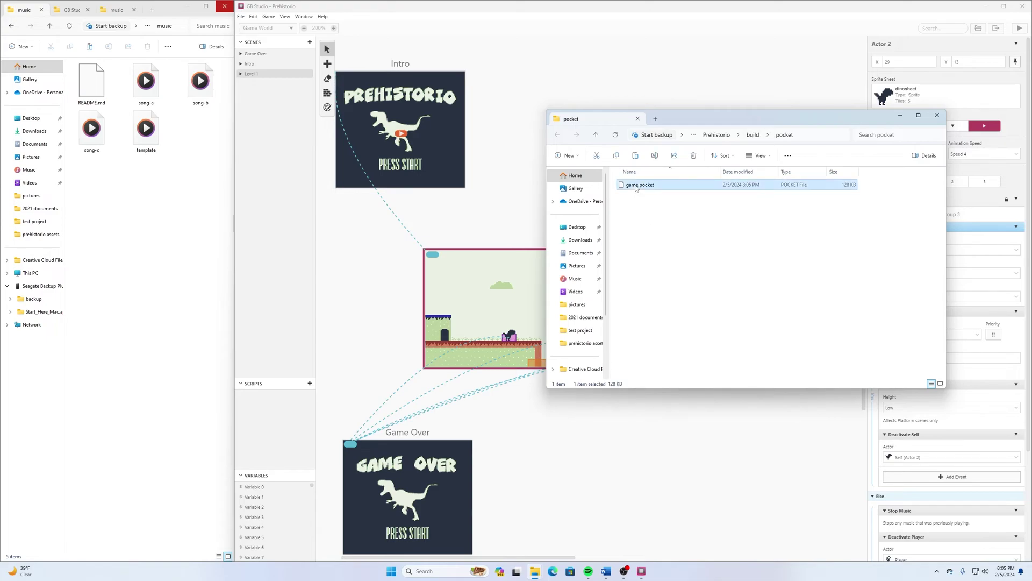